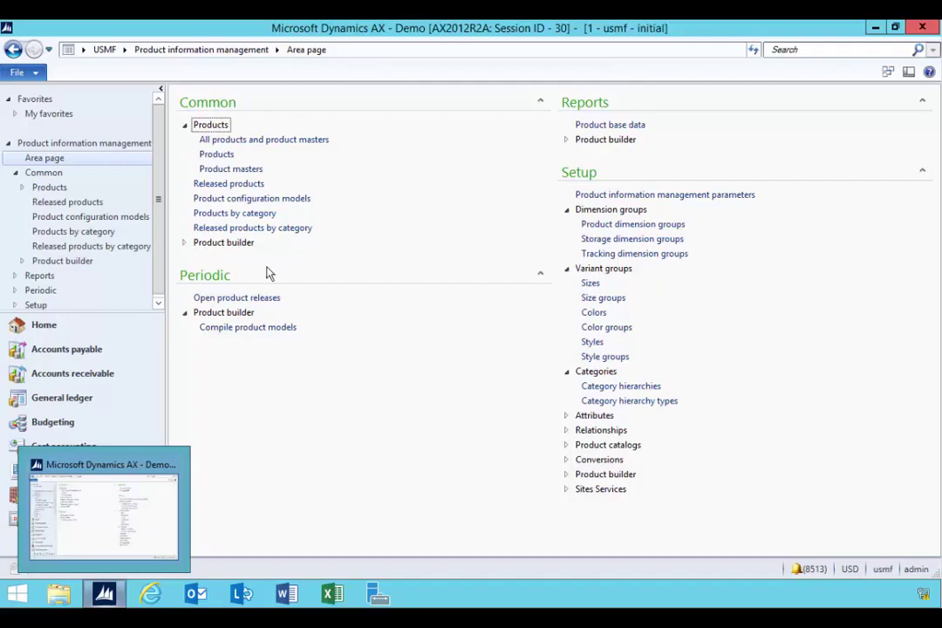
Filter the released products by item number X950 and open that product's details in a maximized window.
click(236, 184)
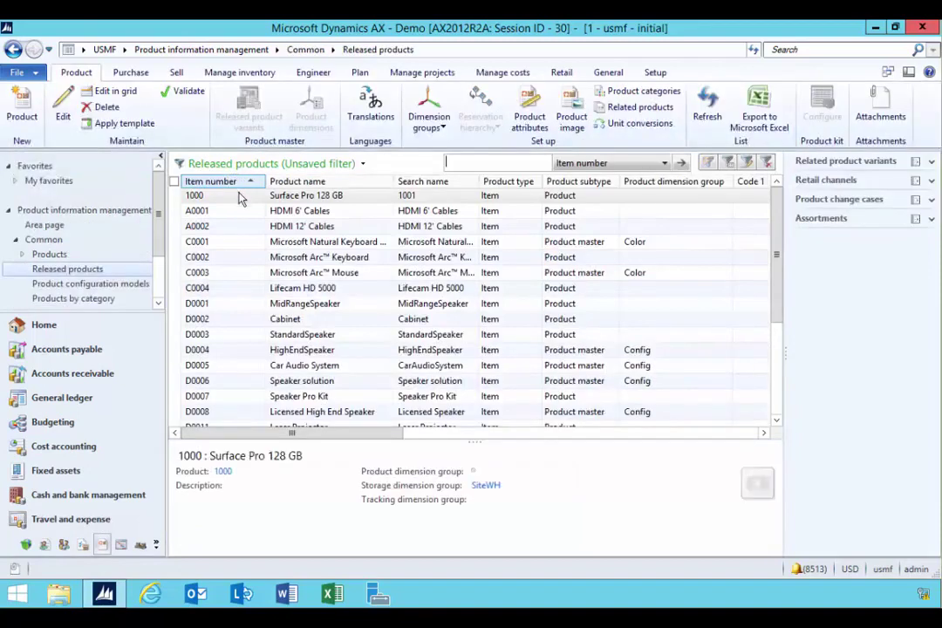
right_click(237, 199)
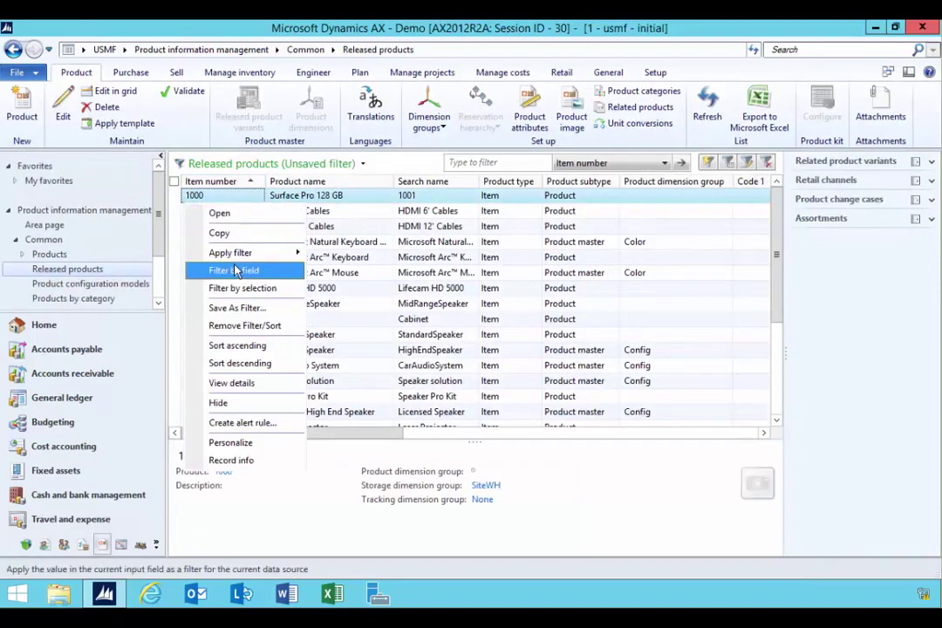
click(234, 271)
text(X950)
key(Return)
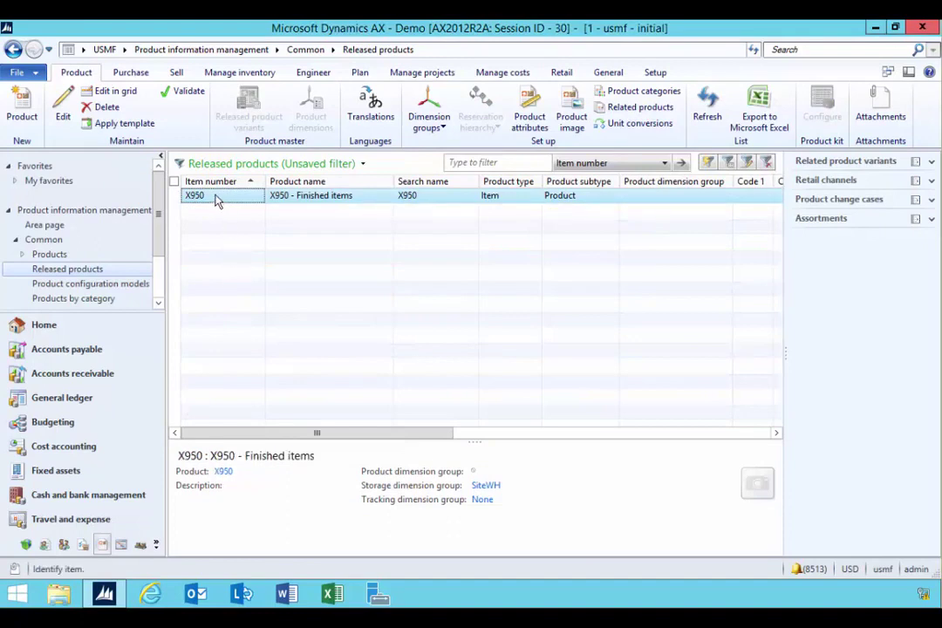
double_click(229, 199)
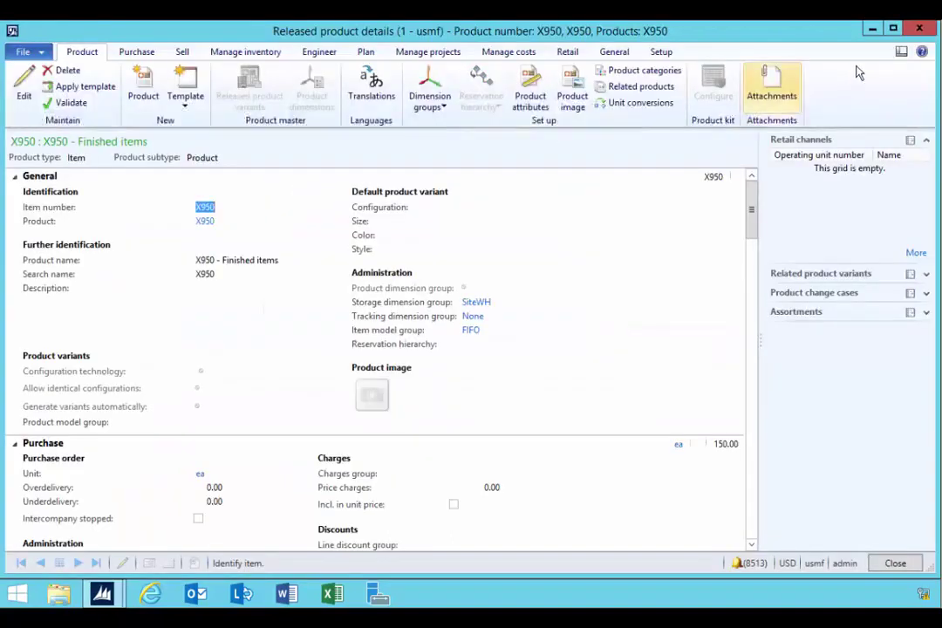
click(893, 28)
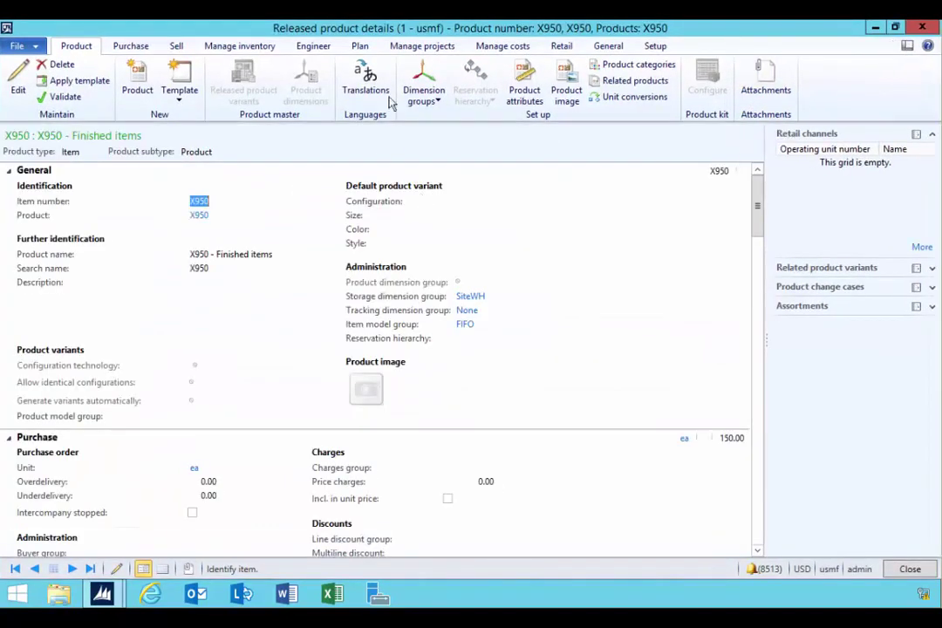
Check the gross requirements of item X950 under the Forecast plan, and close the view.
click(360, 47)
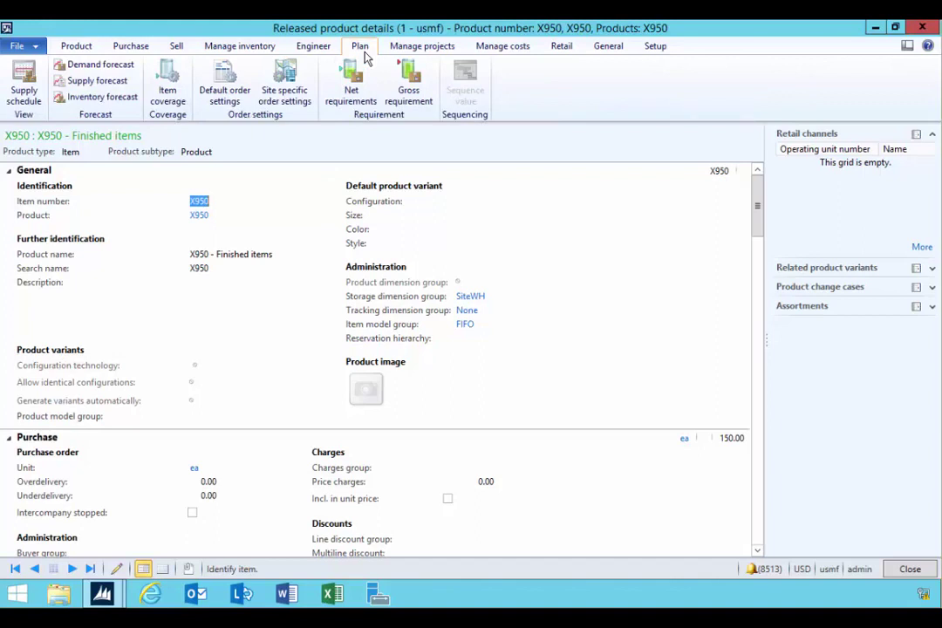
click(406, 94)
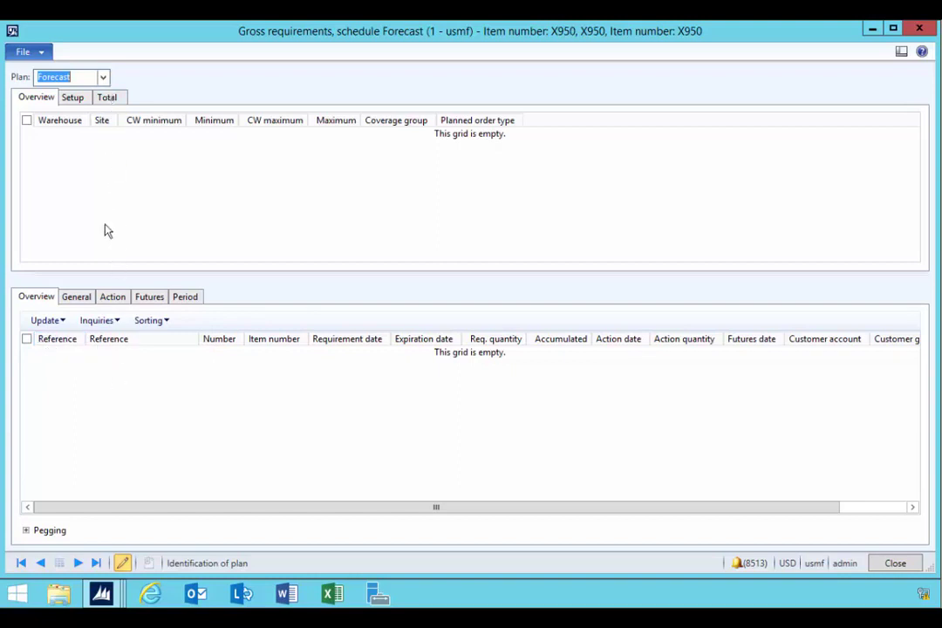
click(919, 30)
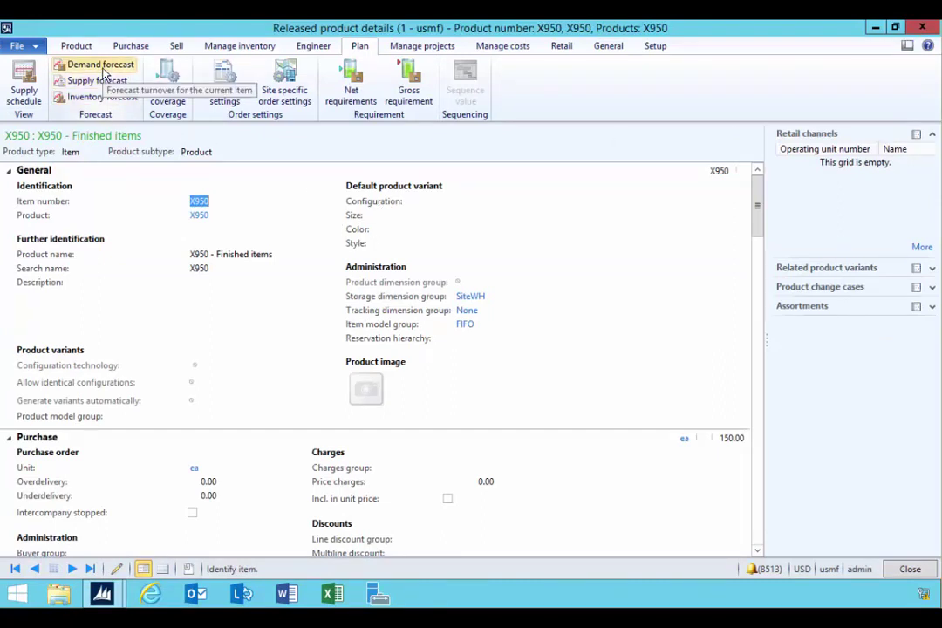
Add a demand forecast line for item X950 with model CurrentF, sales quantity 100 and date 2/3/2015.
click(87, 65)
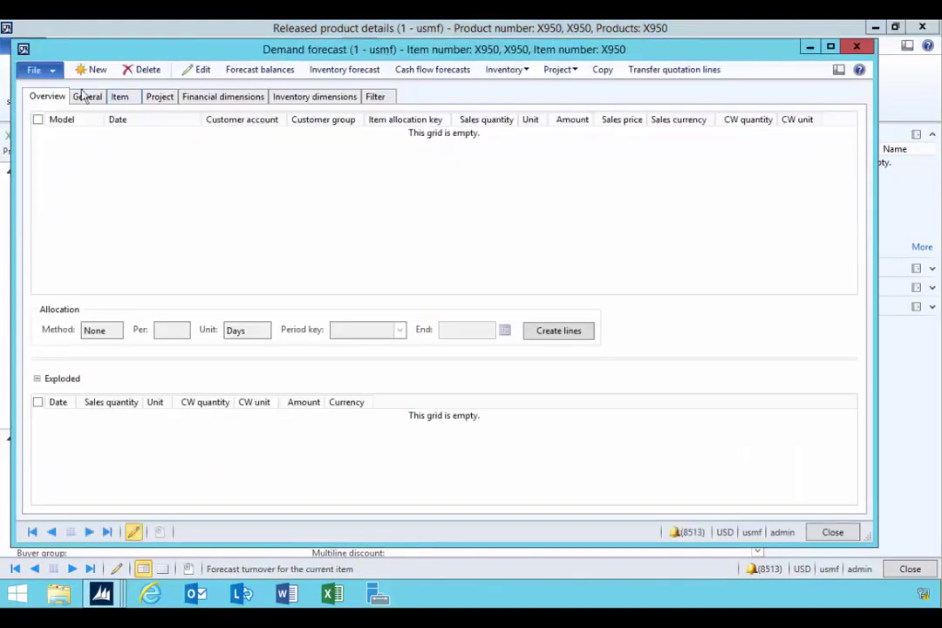
click(94, 69)
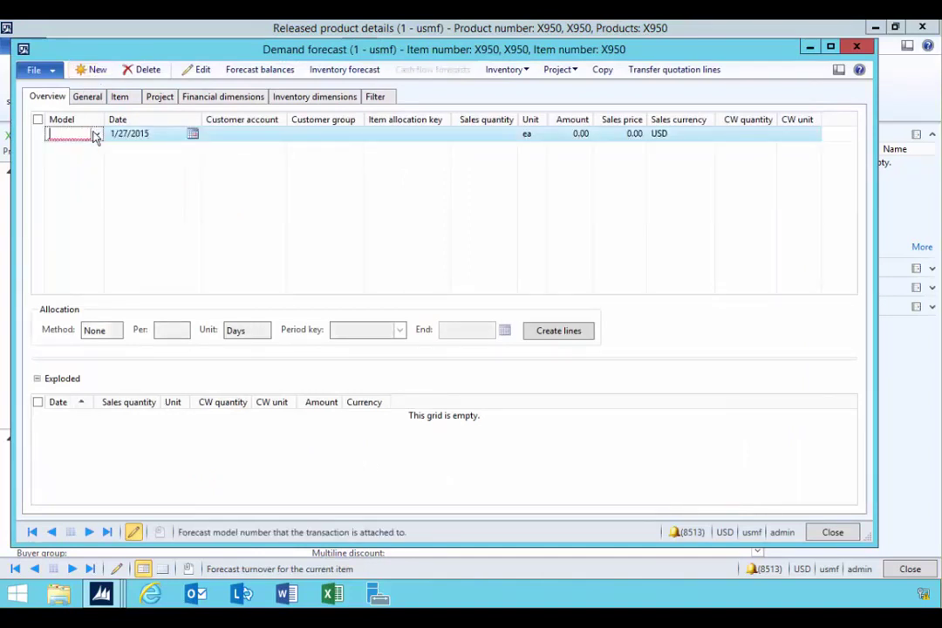
click(96, 133)
click(79, 168)
click(487, 133)
text(100)
key(Tab)
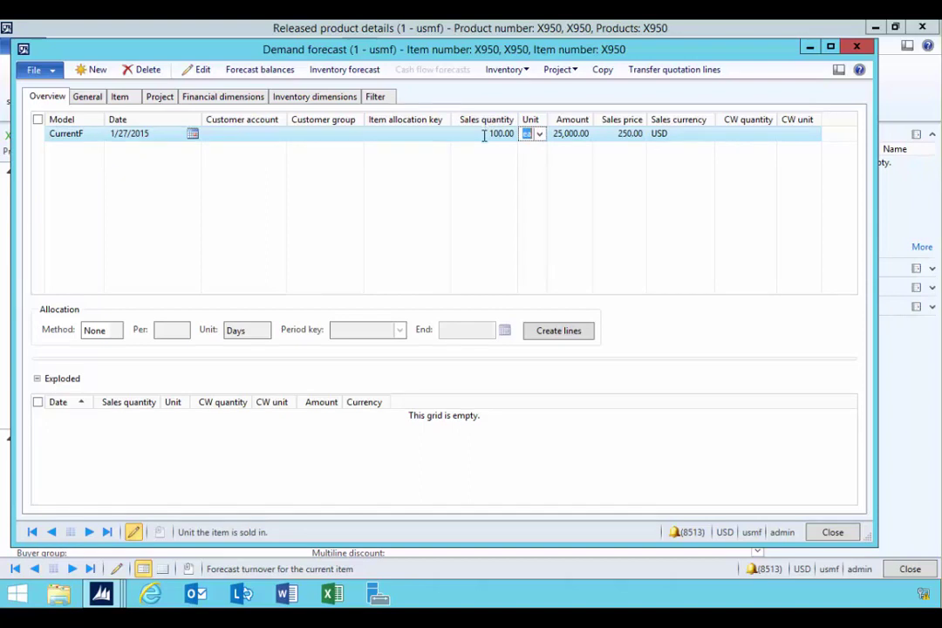
click(192, 135)
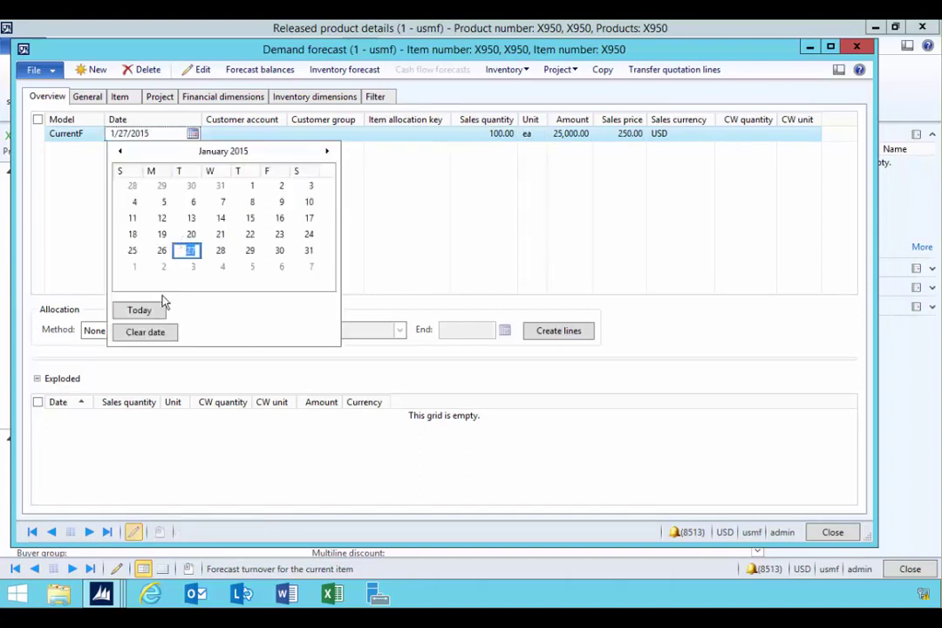
click(182, 269)
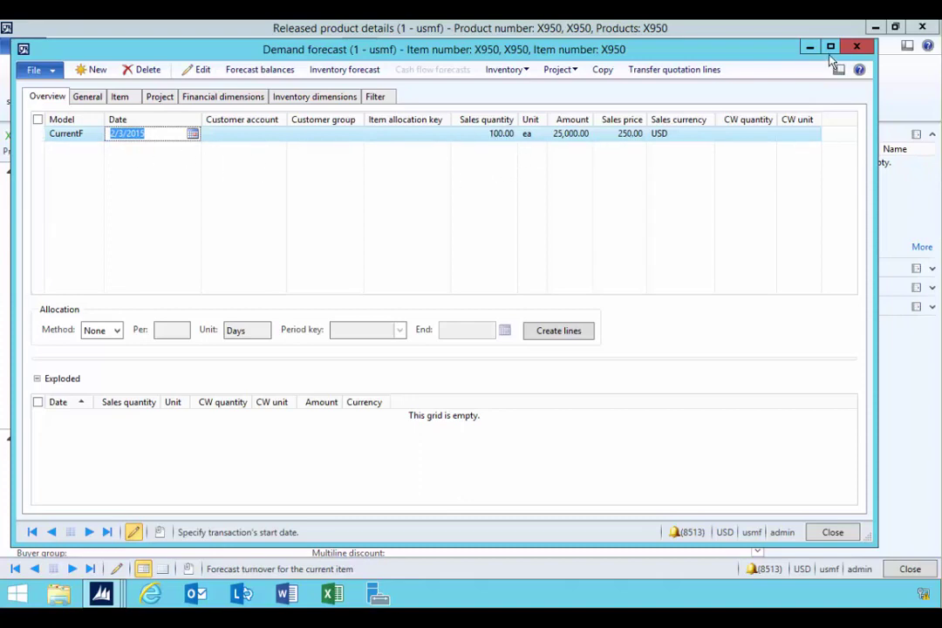
click(855, 46)
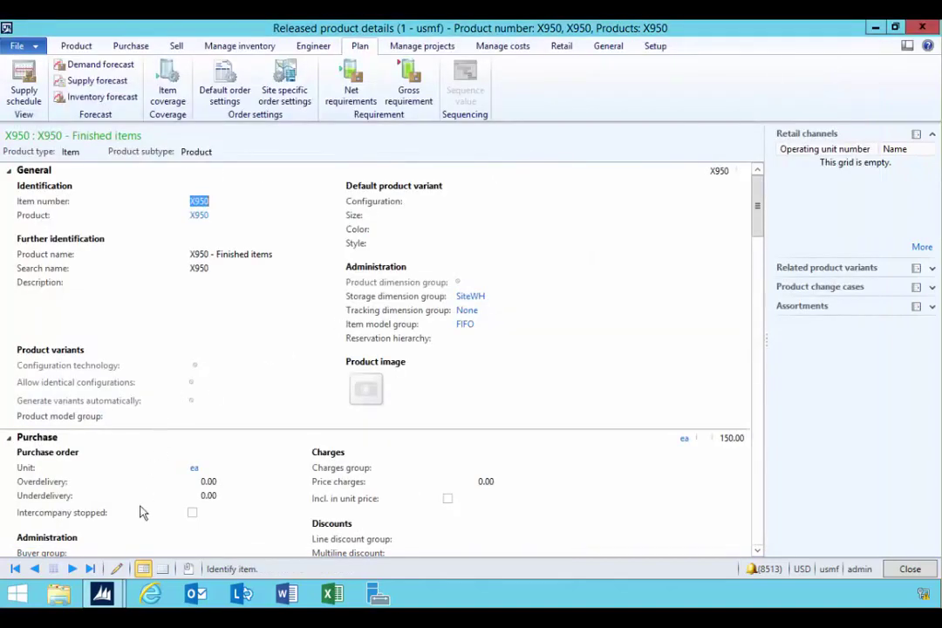
Review the Forecast plan's inventory forecast model and time fence settings in the Master planning setup.
click(102, 594)
click(71, 512)
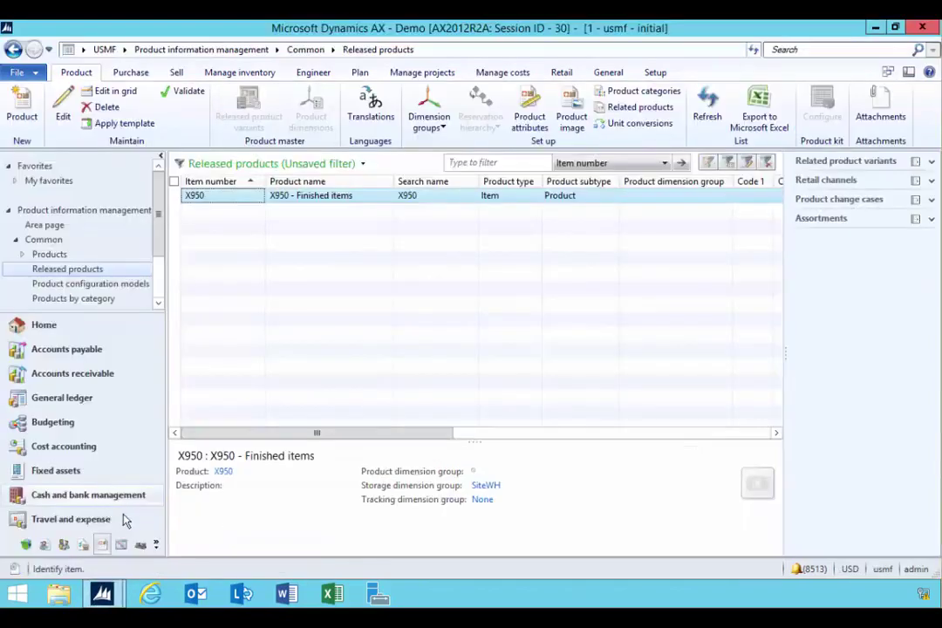
click(121, 541)
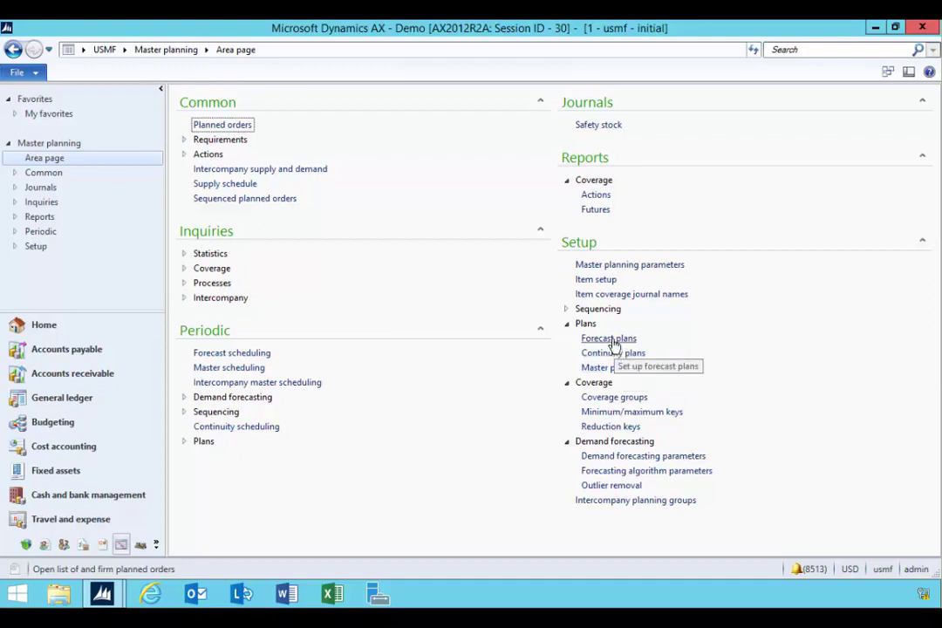
click(610, 340)
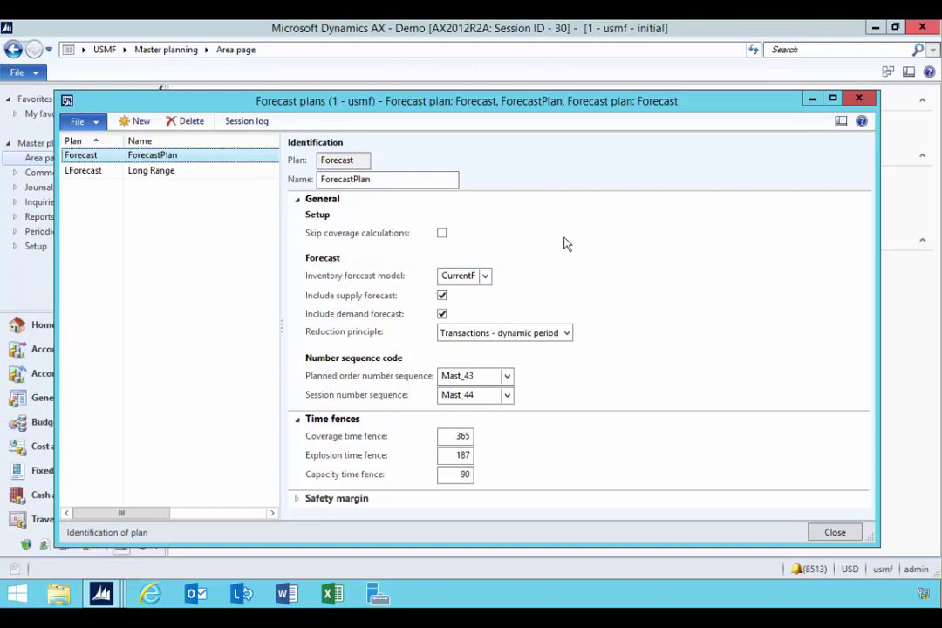
click(858, 100)
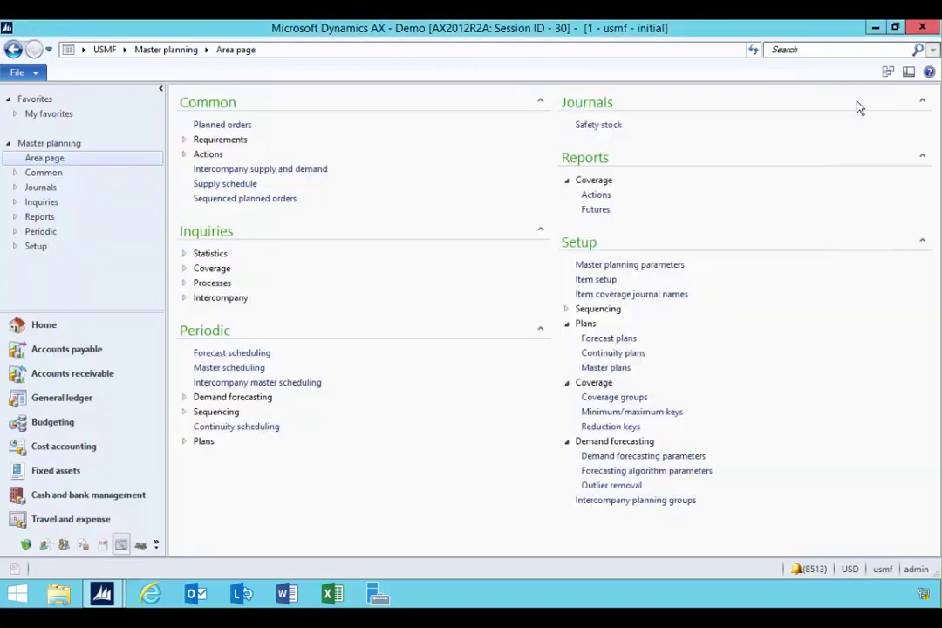
Run forecast scheduling for the Forecast plan and dismiss the resulting log.
click(248, 358)
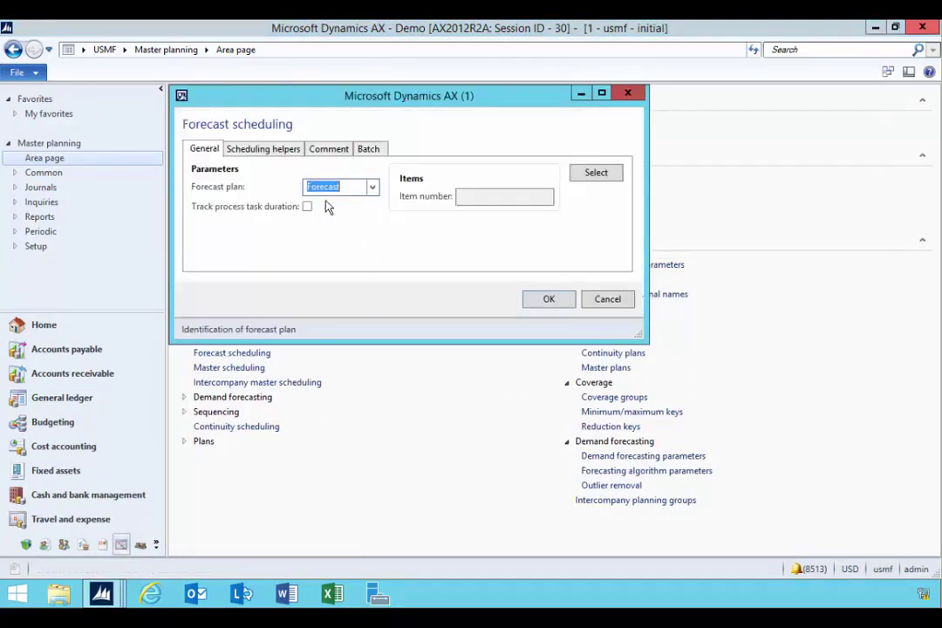
click(548, 299)
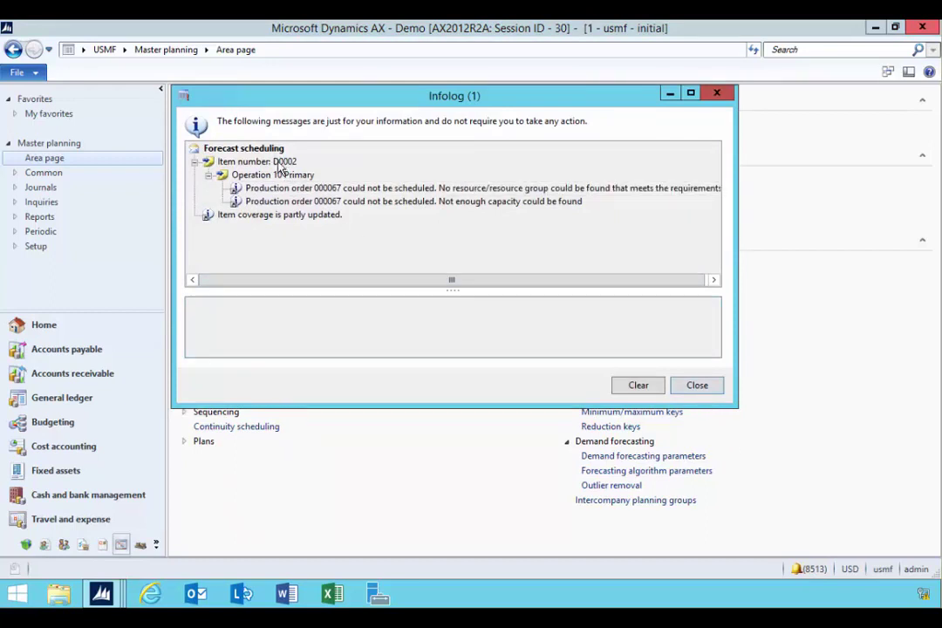
click(697, 385)
Return to product X950 and examine its gross requirements at warehouse X1, including the demand forecast line.
mouse_move(101, 594)
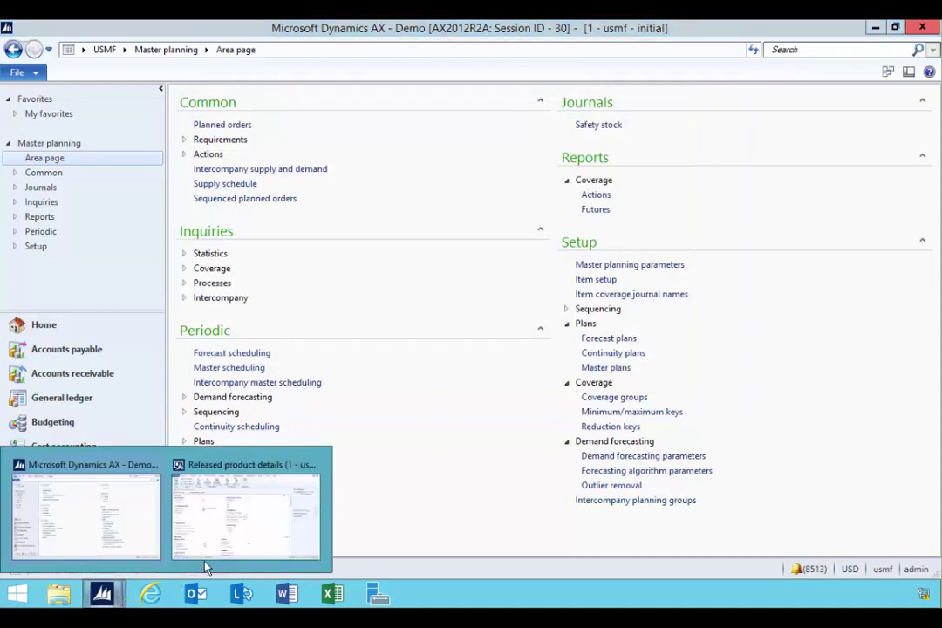
click(262, 534)
click(410, 77)
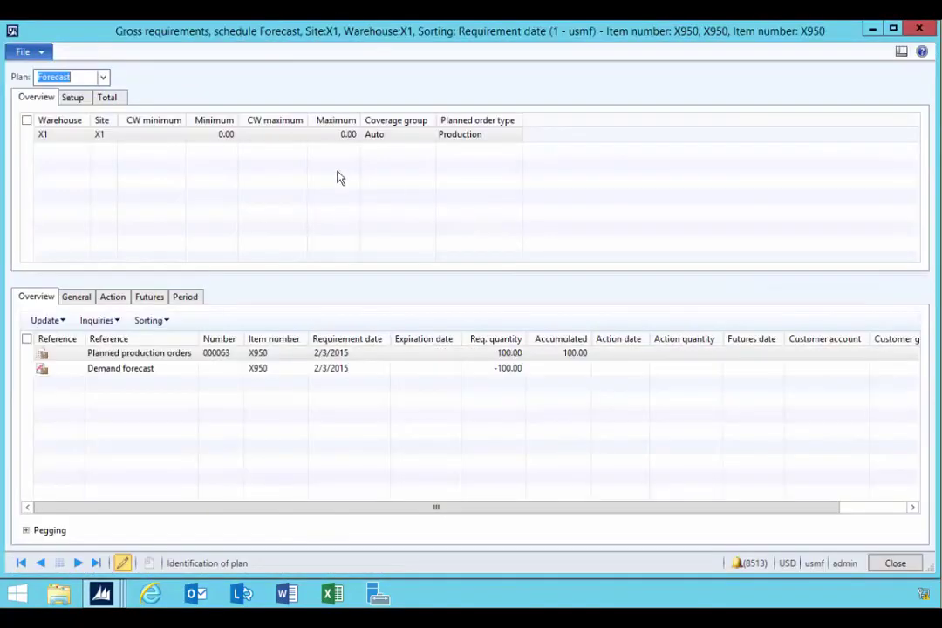
click(68, 135)
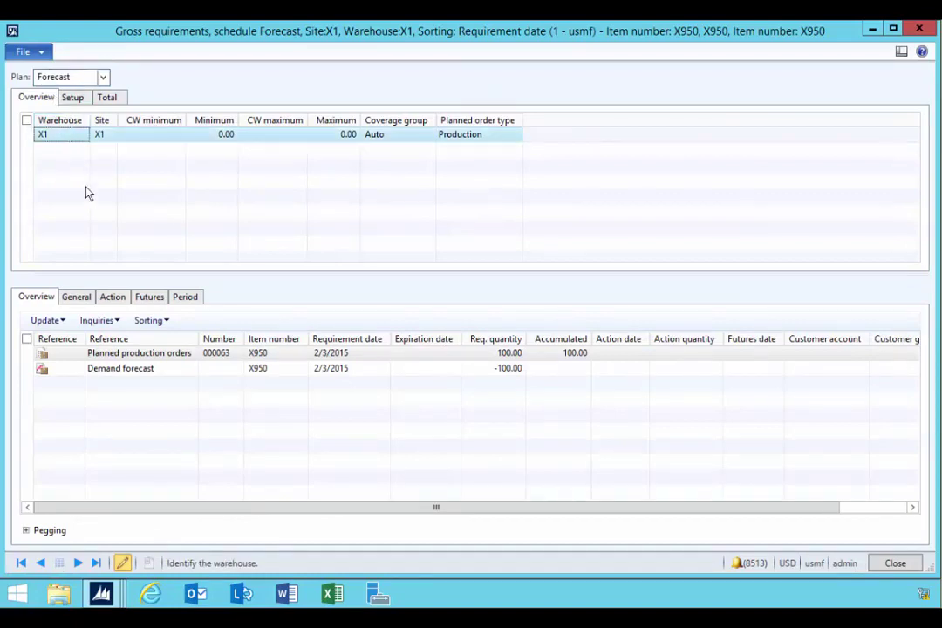
click(99, 375)
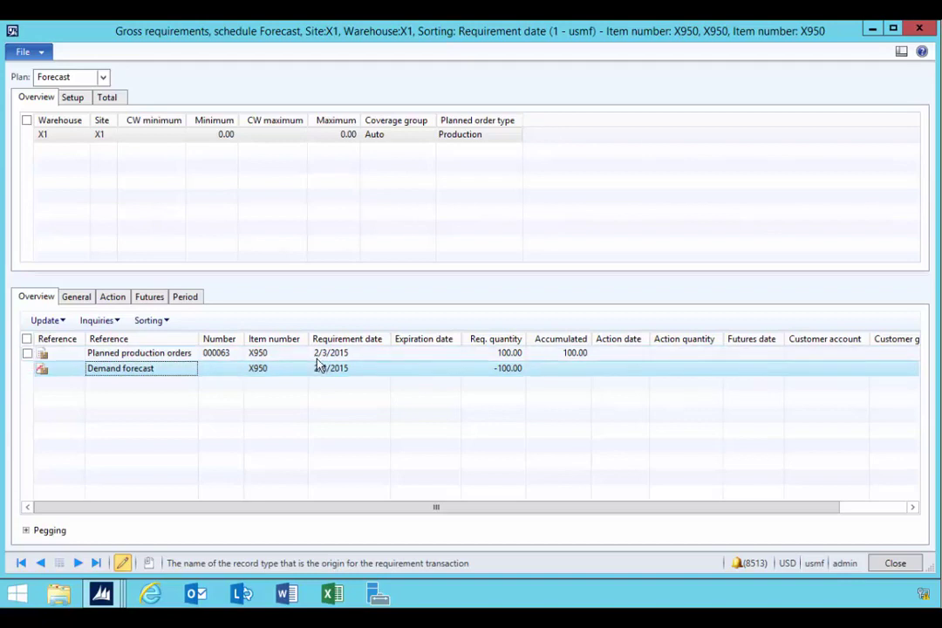
Compare the X950 requirements under StaticPlan with those under the Forecast plan, and close the view.
click(102, 77)
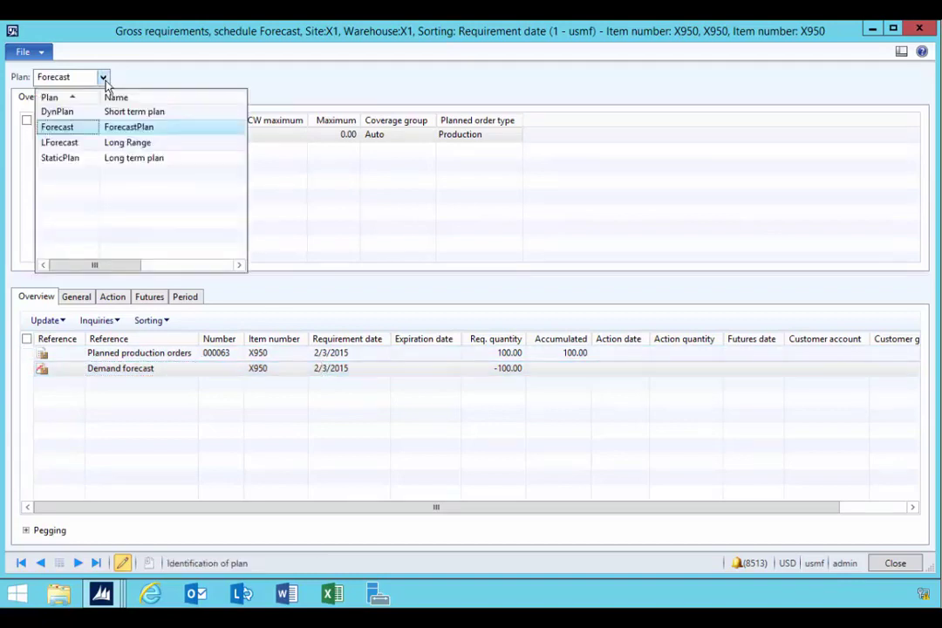
click(74, 160)
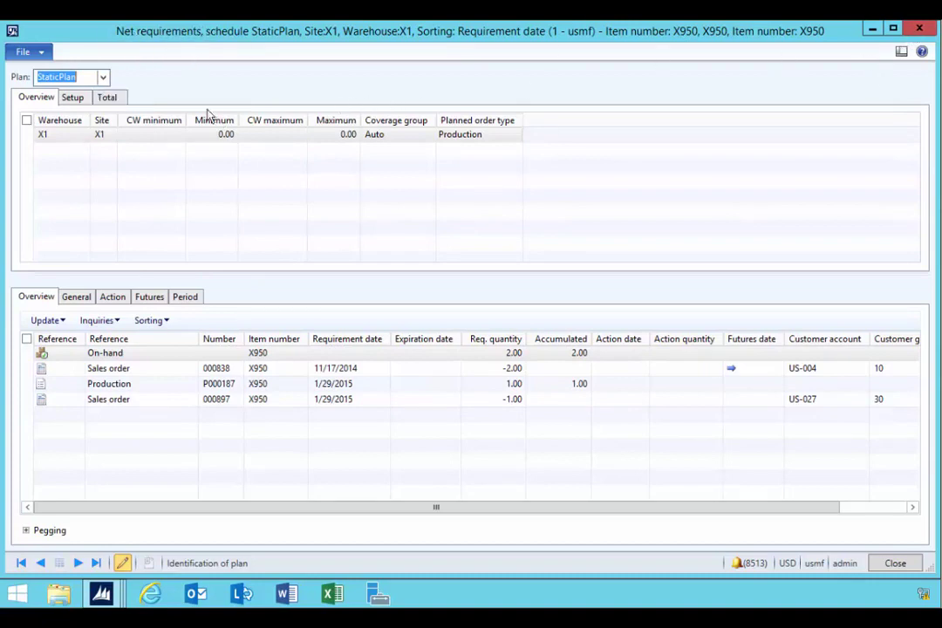
click(103, 76)
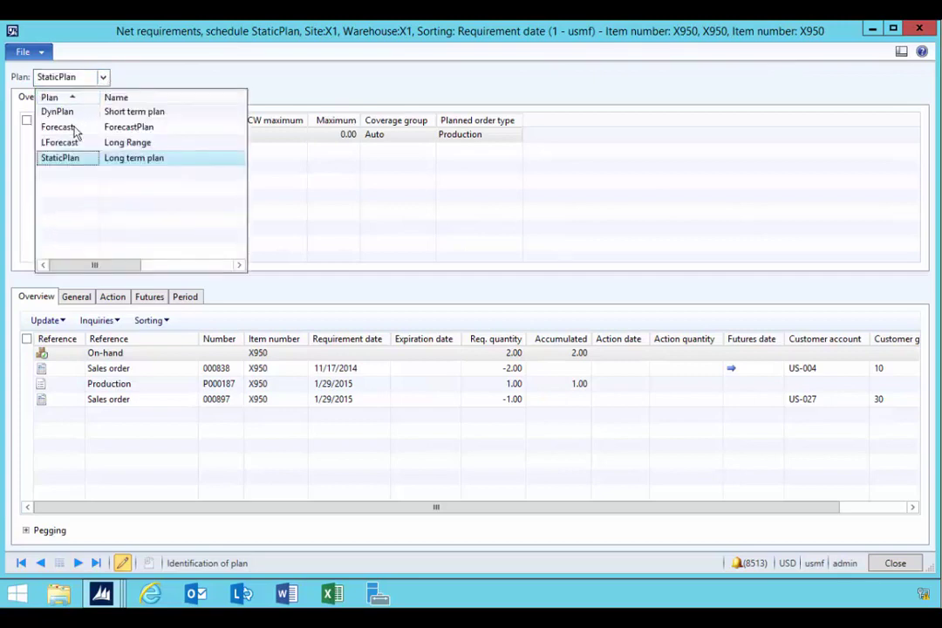
click(76, 128)
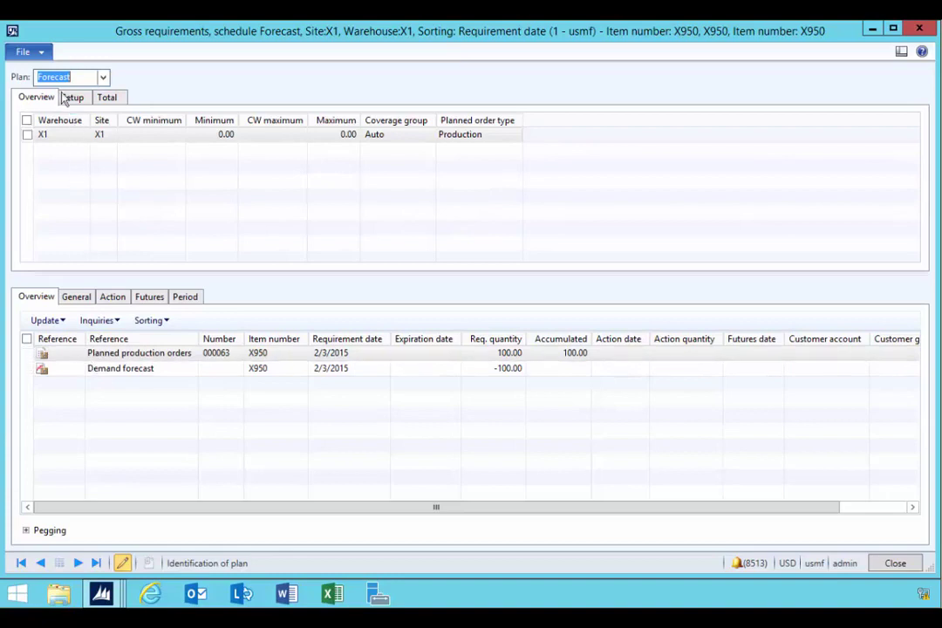
click(915, 28)
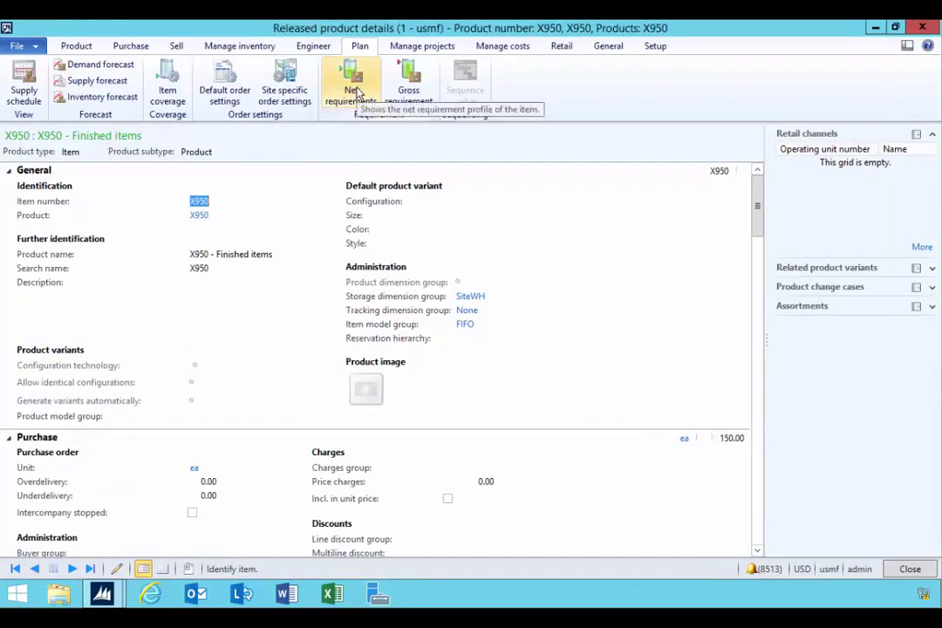
Examine the net requirements of item X950 under DynPlan and StaticPlan, and close the view.
click(351, 92)
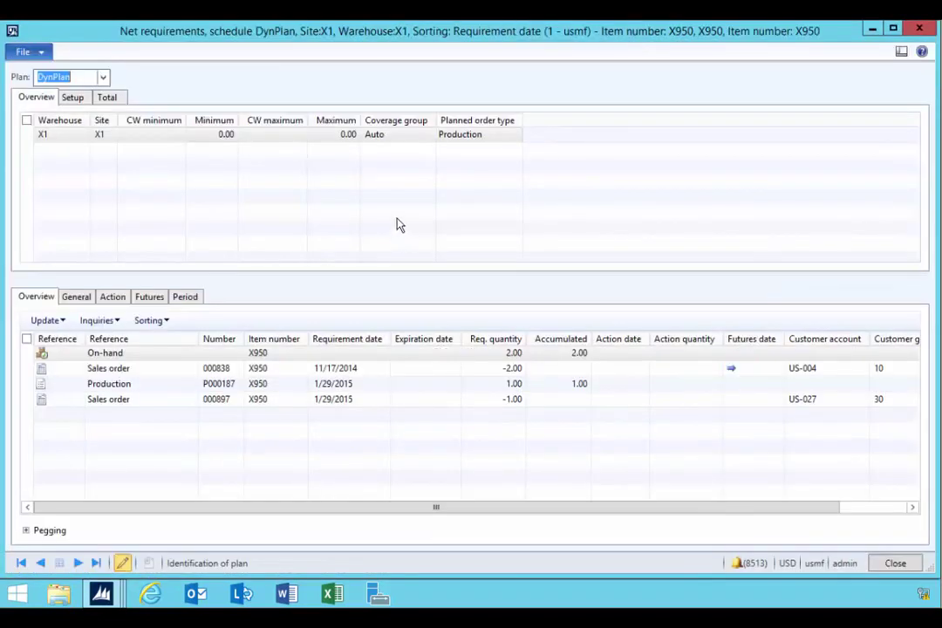
click(102, 77)
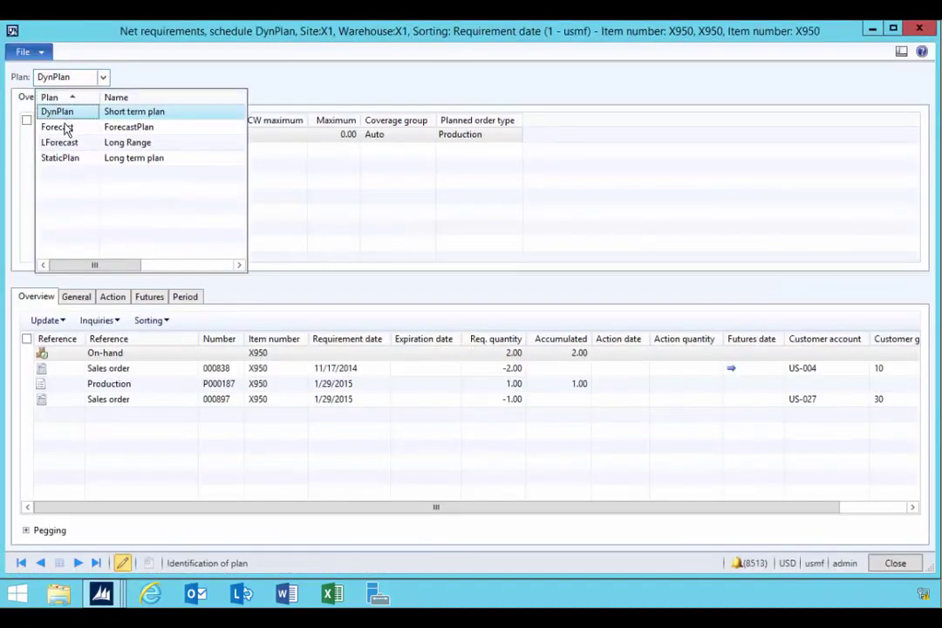
click(62, 162)
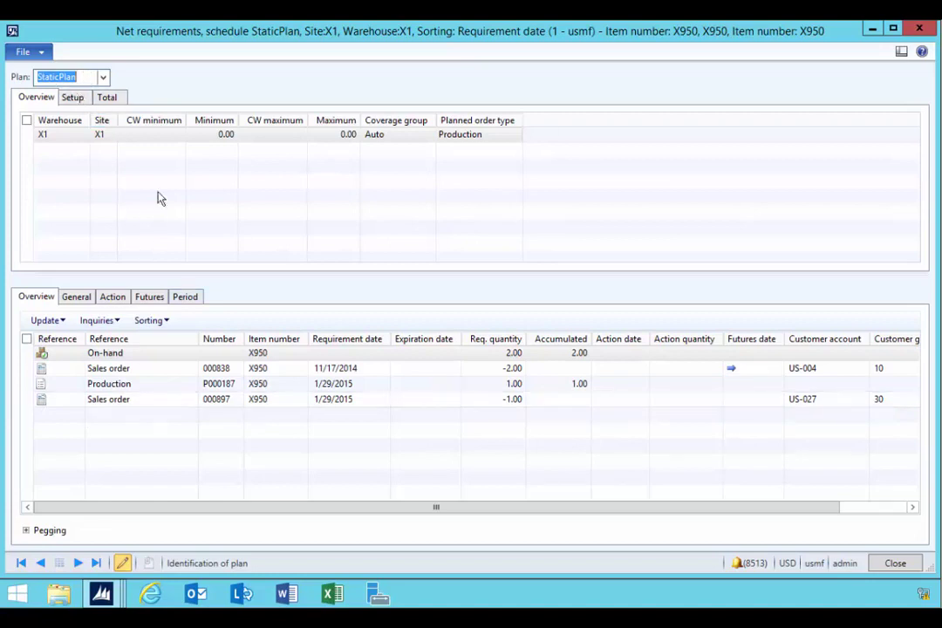
click(919, 29)
Return to the Master planning area page, examine StaticPlan's forecast settings in the master plans setup, and close it.
click(101, 594)
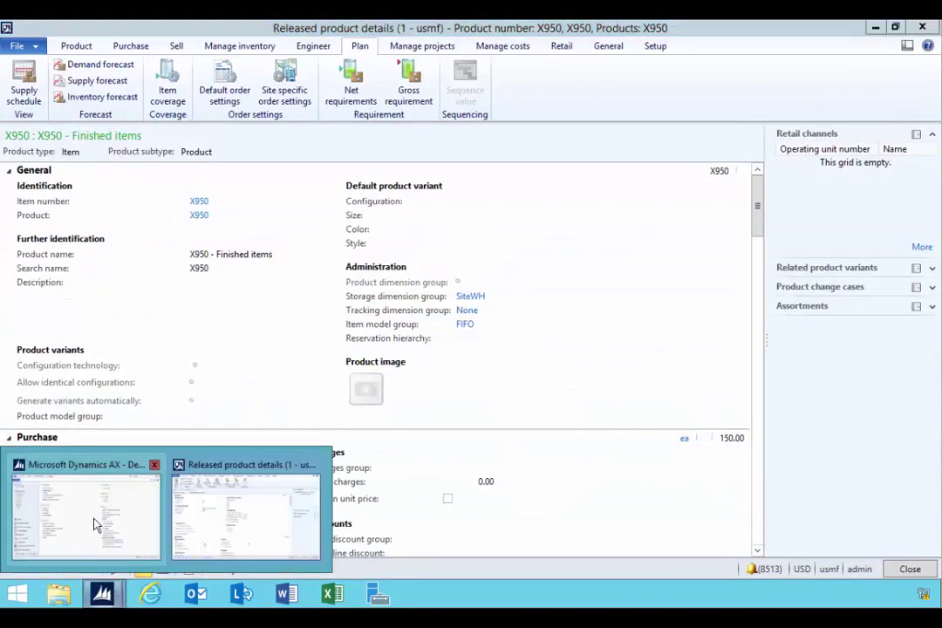
click(95, 518)
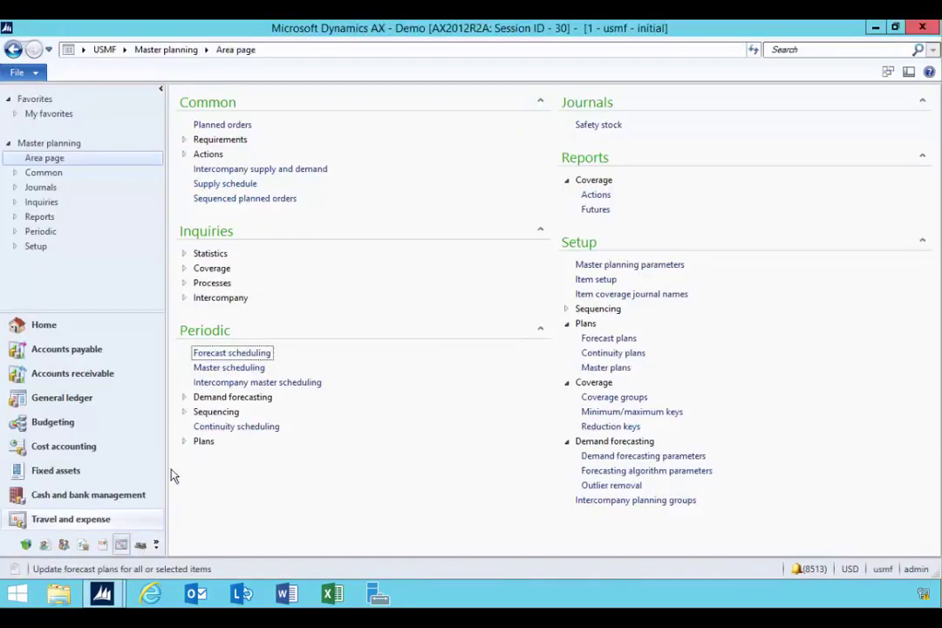
click(603, 370)
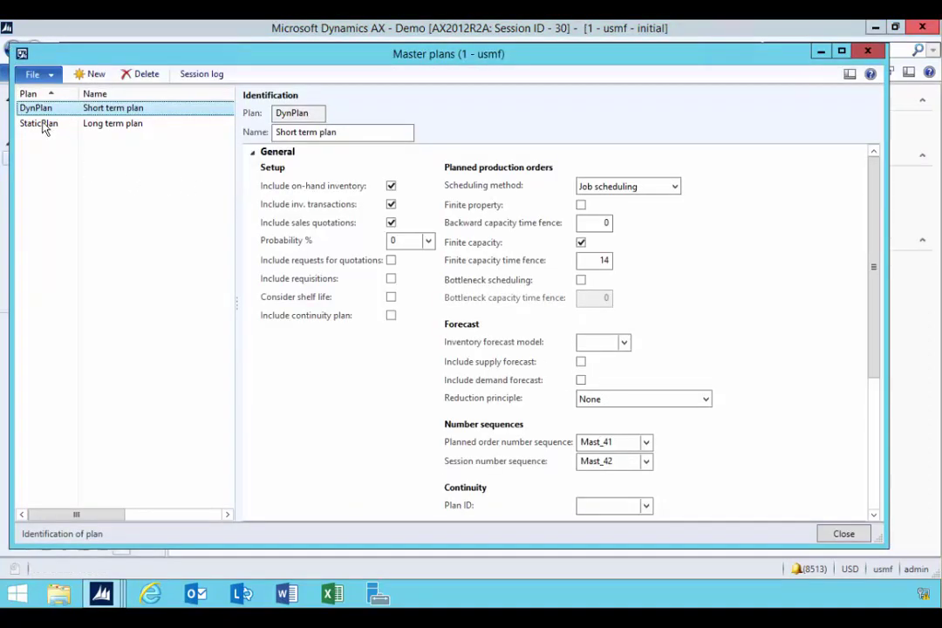
click(39, 127)
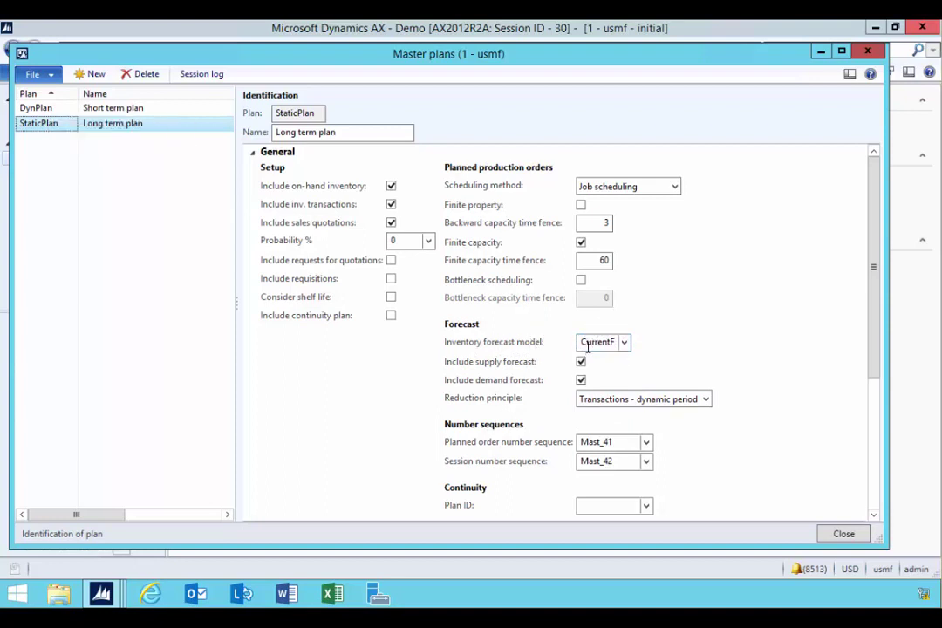
click(872, 54)
Run master scheduling for StaticPlan on items X500 and X950, and dismiss the resulting log.
click(234, 369)
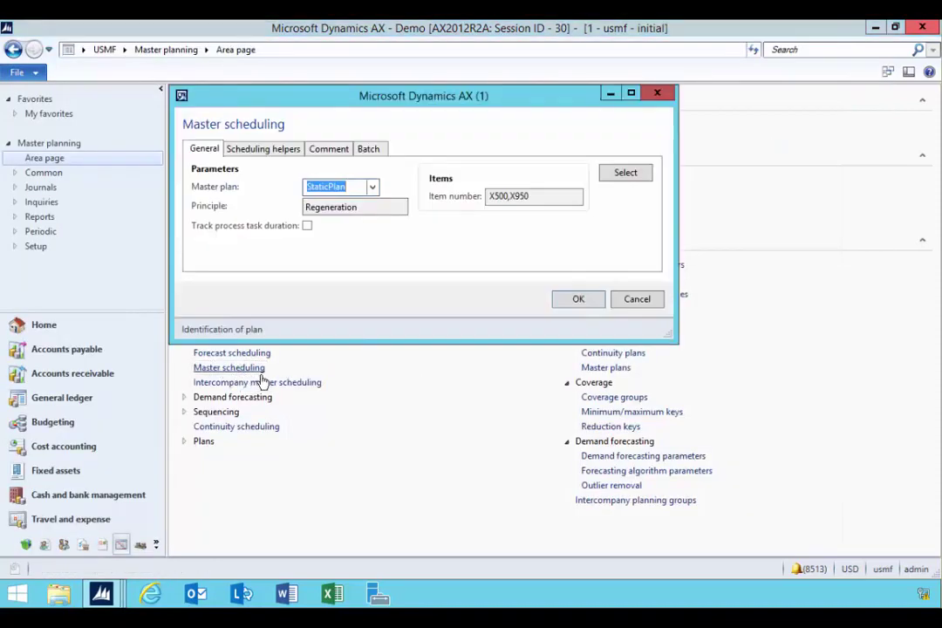
drag(535, 195, 514, 195)
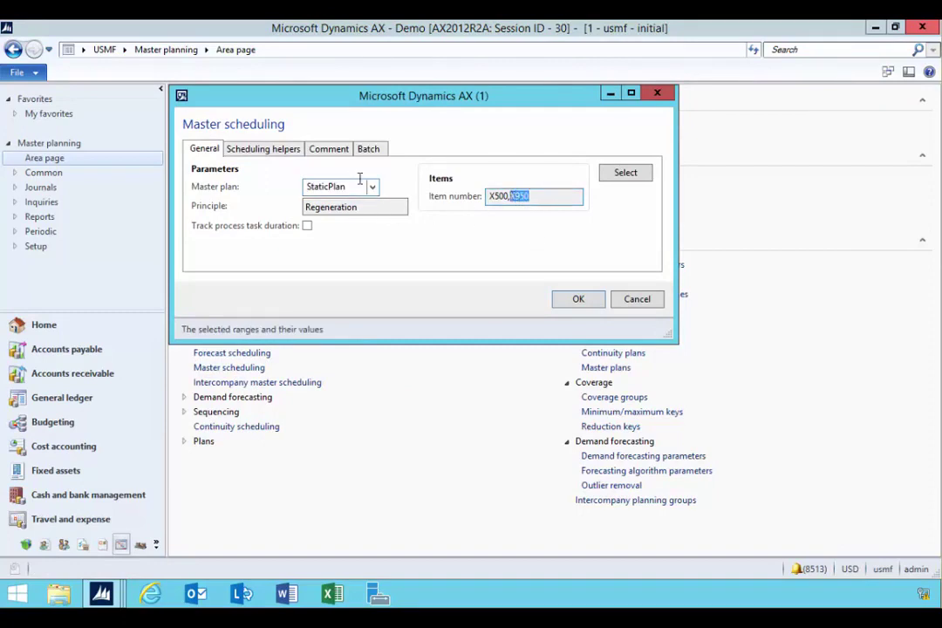
click(578, 300)
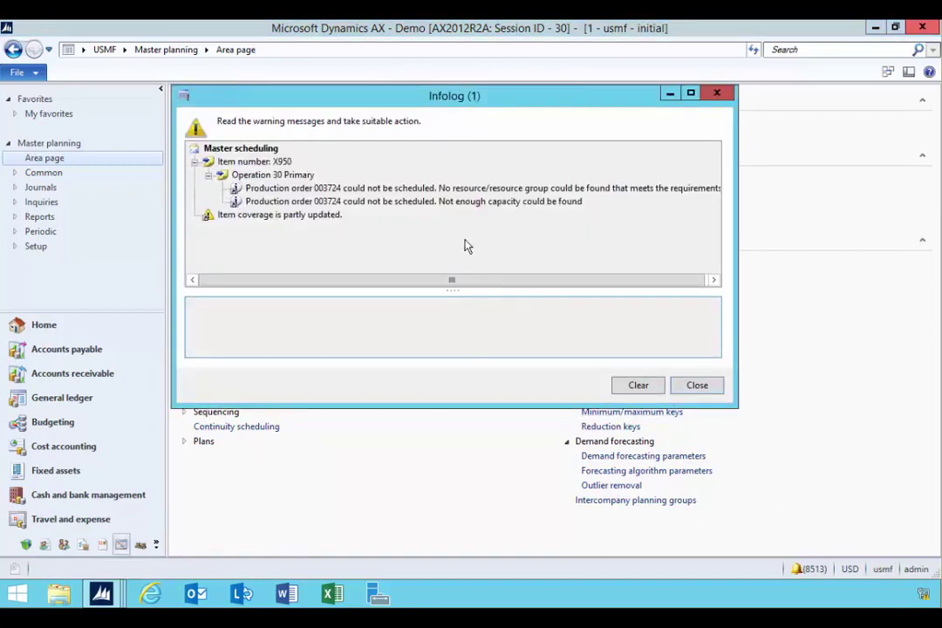
click(697, 385)
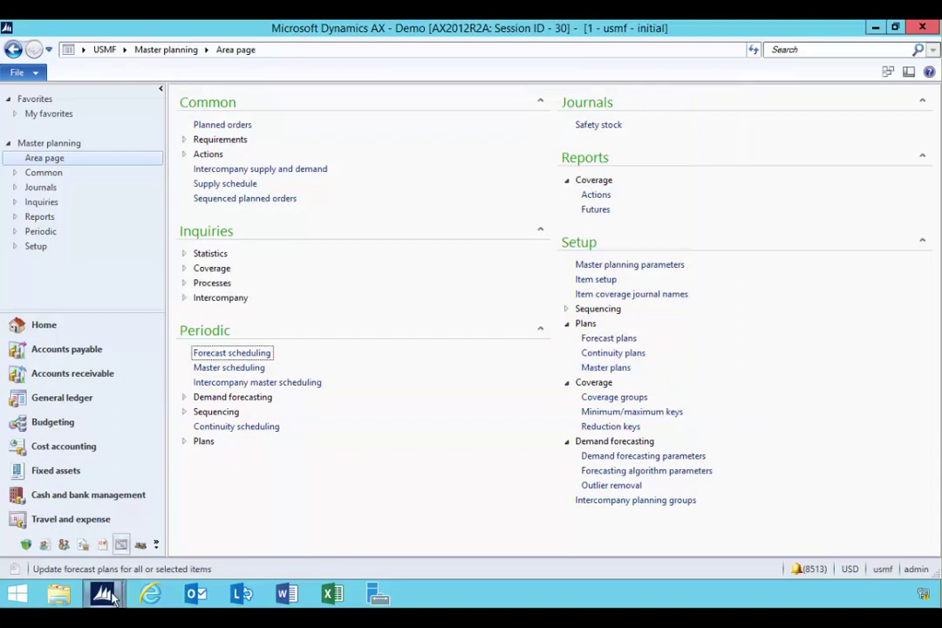
Reopen the net requirements of product X950, switch the plan to StaticPlan, and examine the demand forecast and production lines in a maximized window.
mouse_move(105, 594)
click(211, 515)
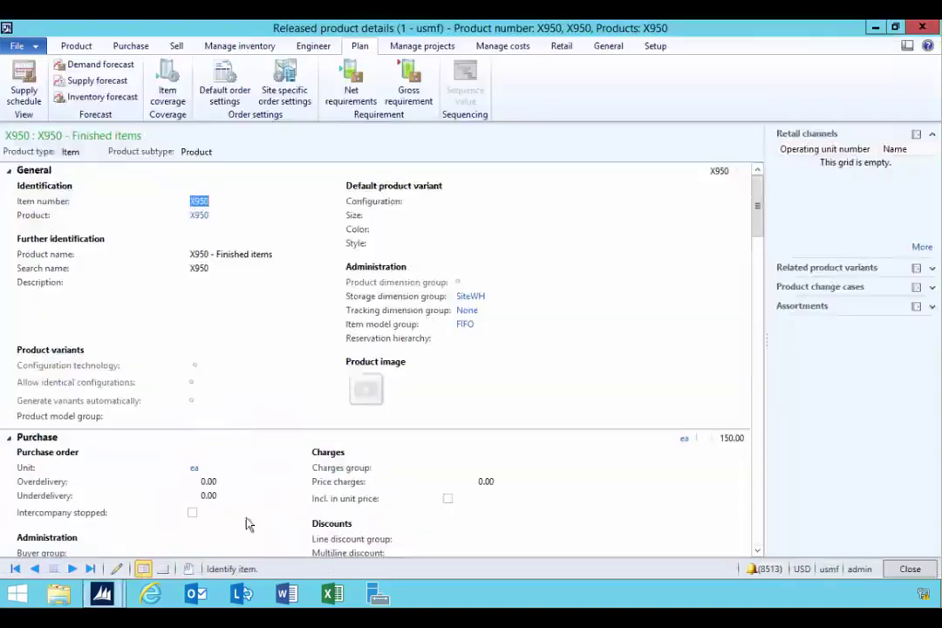
click(351, 87)
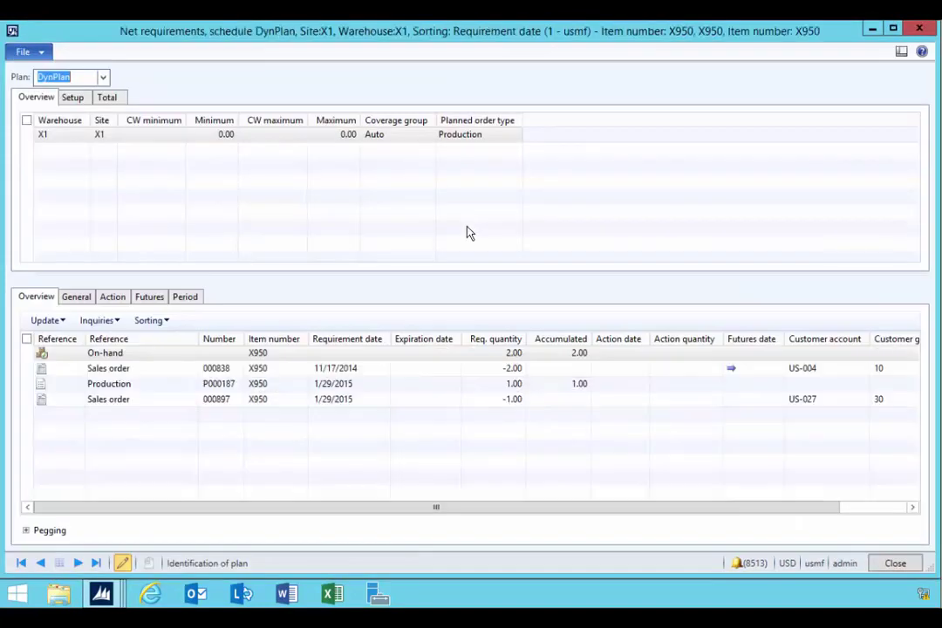
click(102, 77)
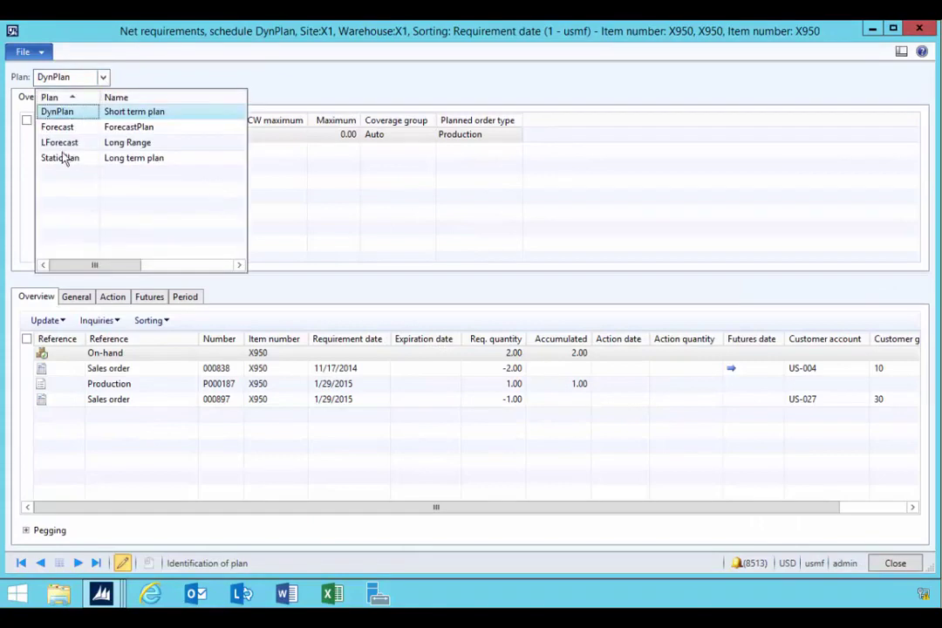
click(63, 158)
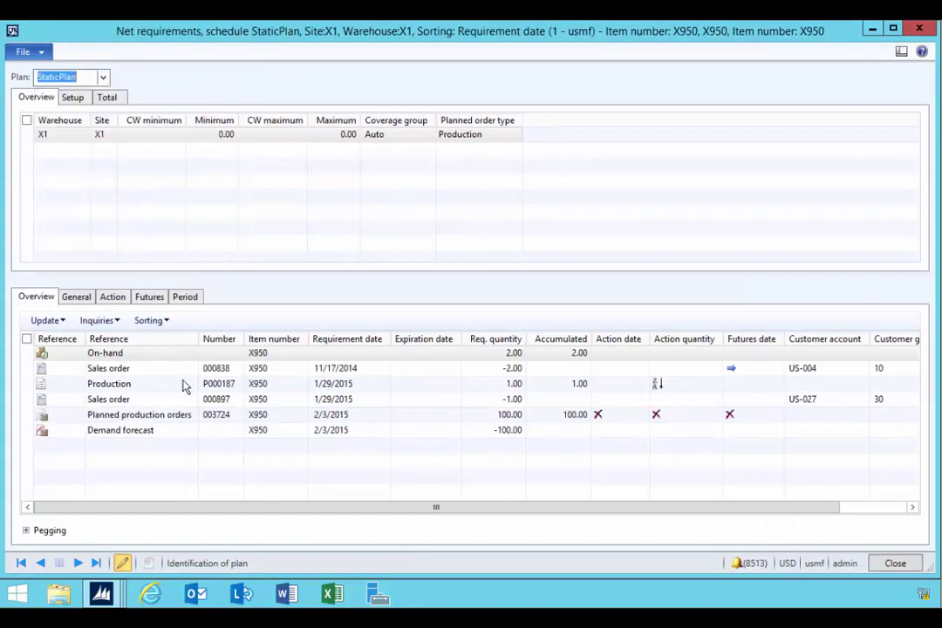
click(156, 434)
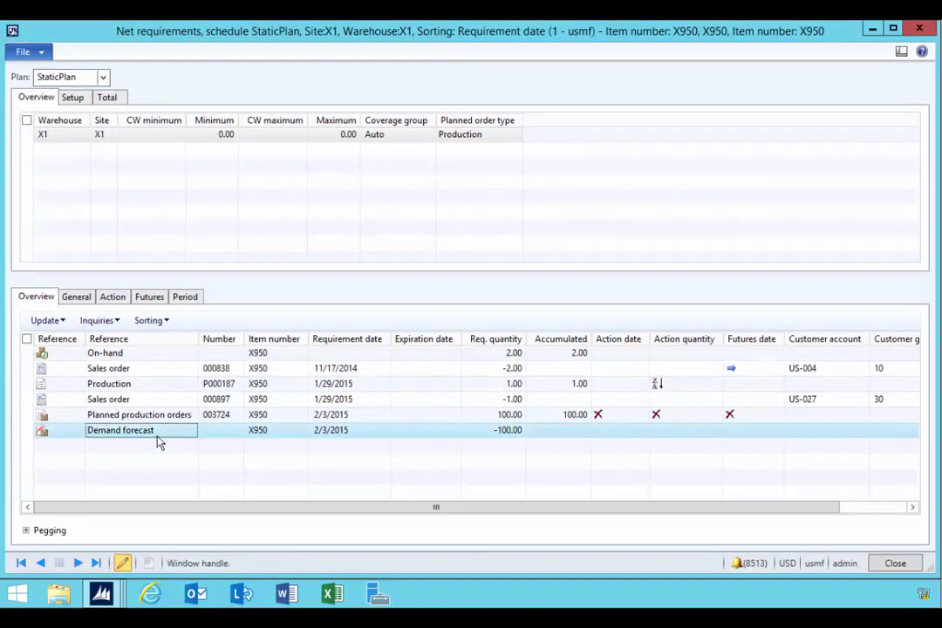
click(112, 387)
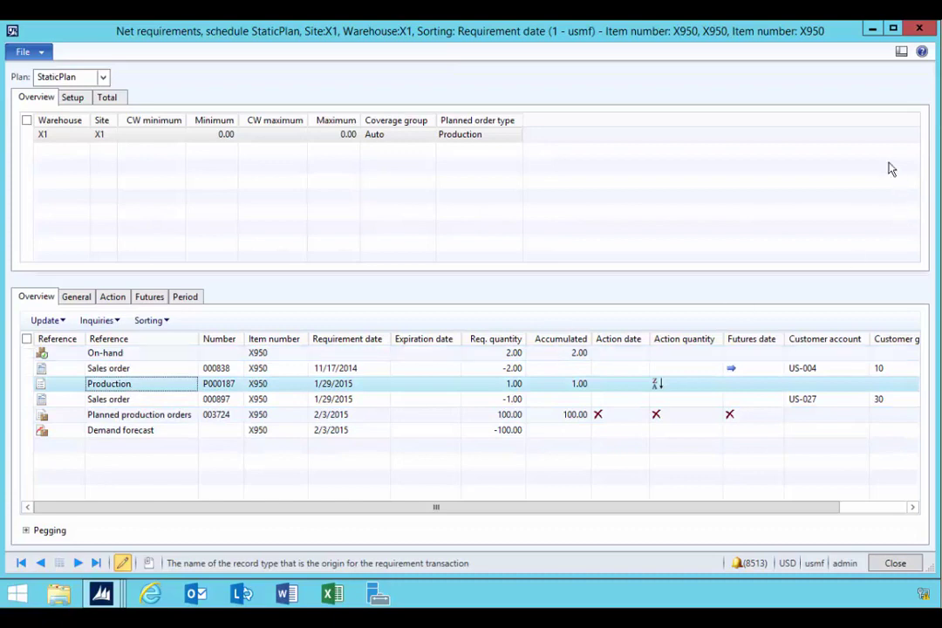
click(894, 29)
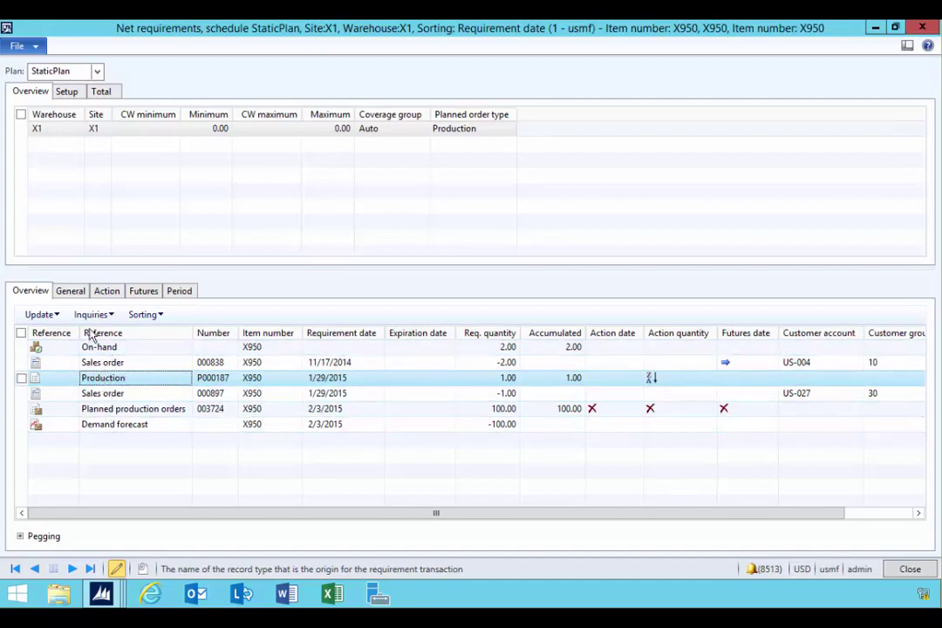
Examine the StaticPlan requirements of X950 by period, focusing on Week 6 and the backlog.
click(181, 295)
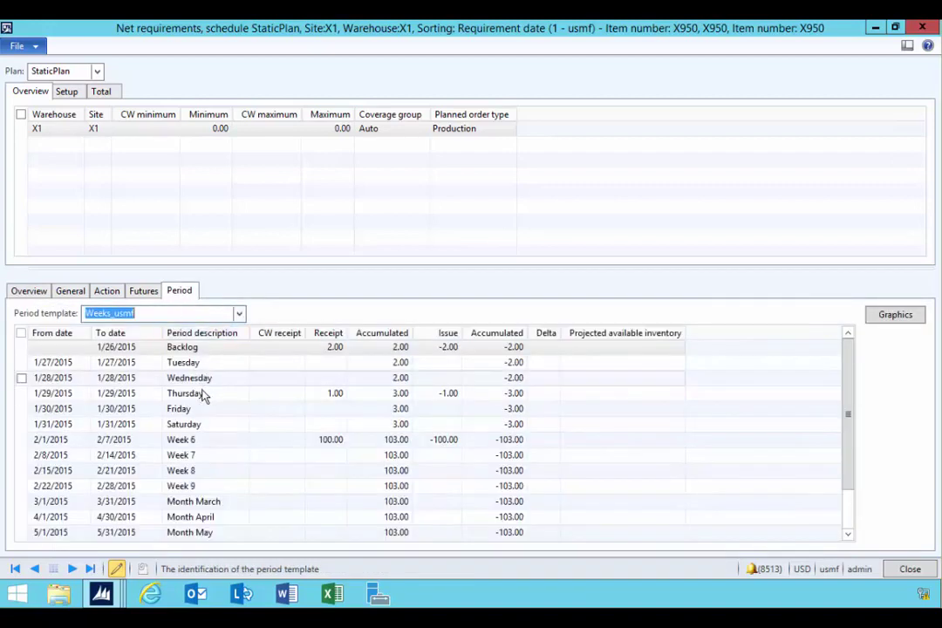
click(207, 442)
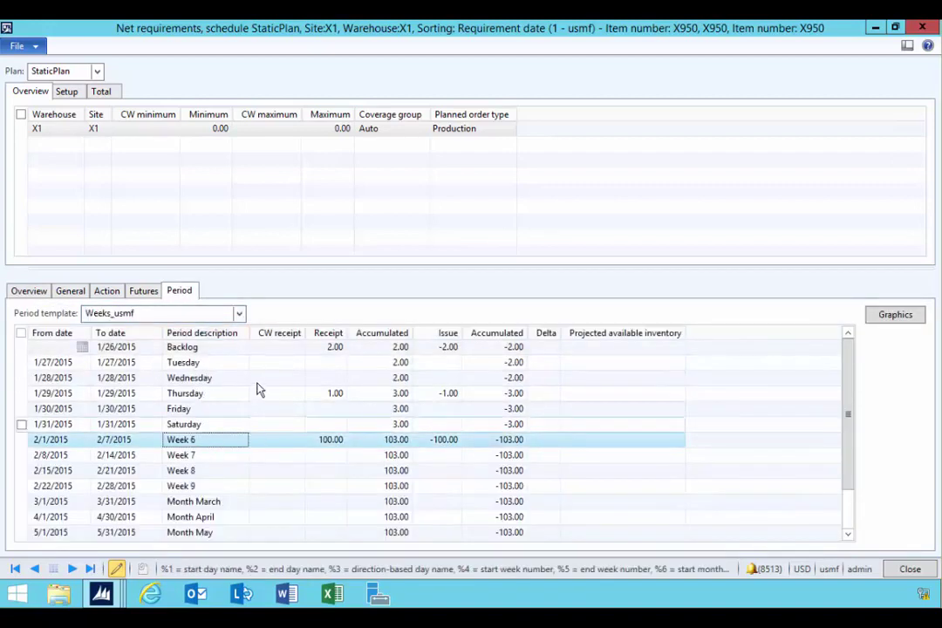
click(199, 348)
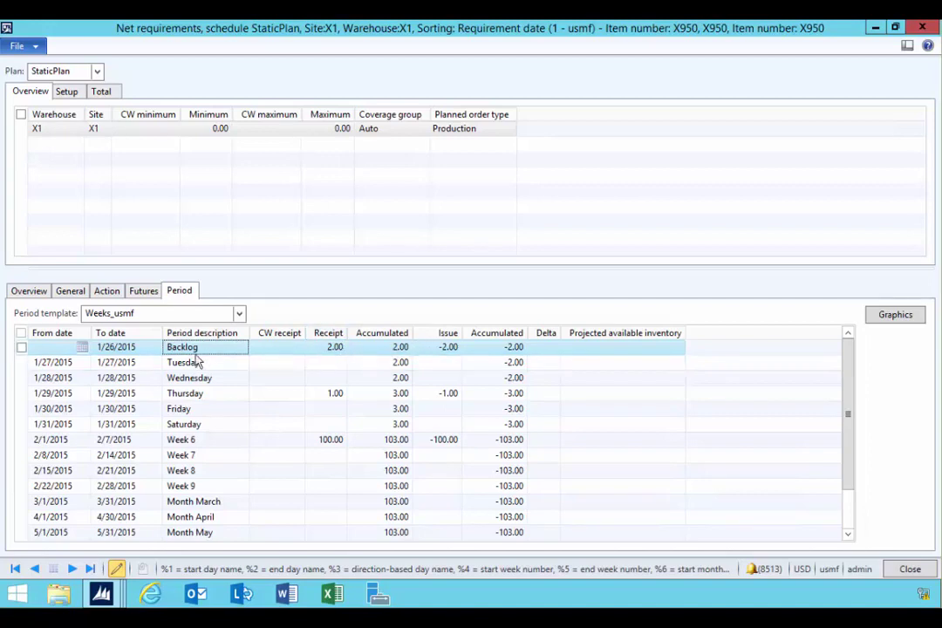
Examine the on-hand line and the 11/17/2014 sales order line, including the sales order's futures message.
click(28, 292)
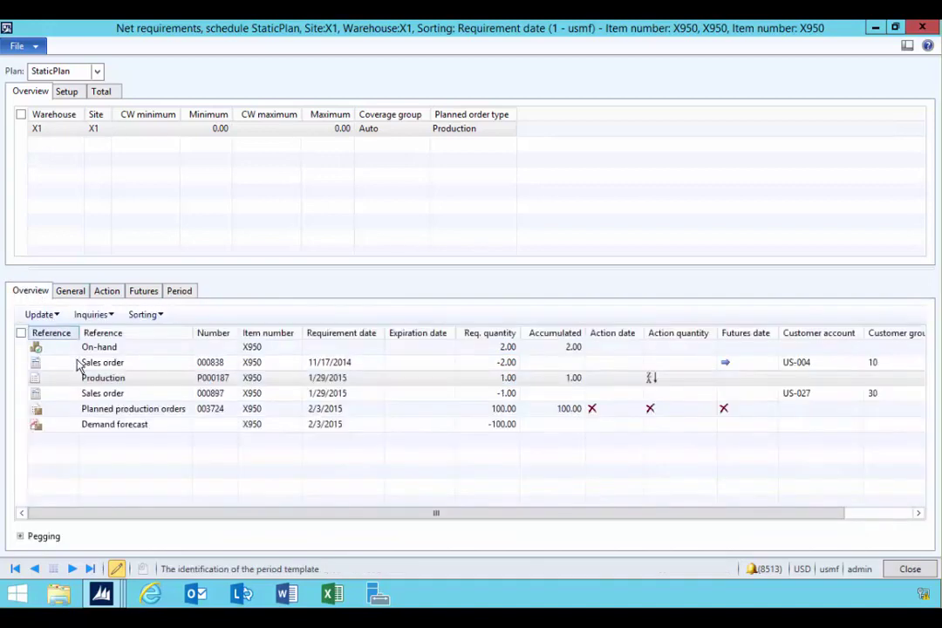
click(86, 348)
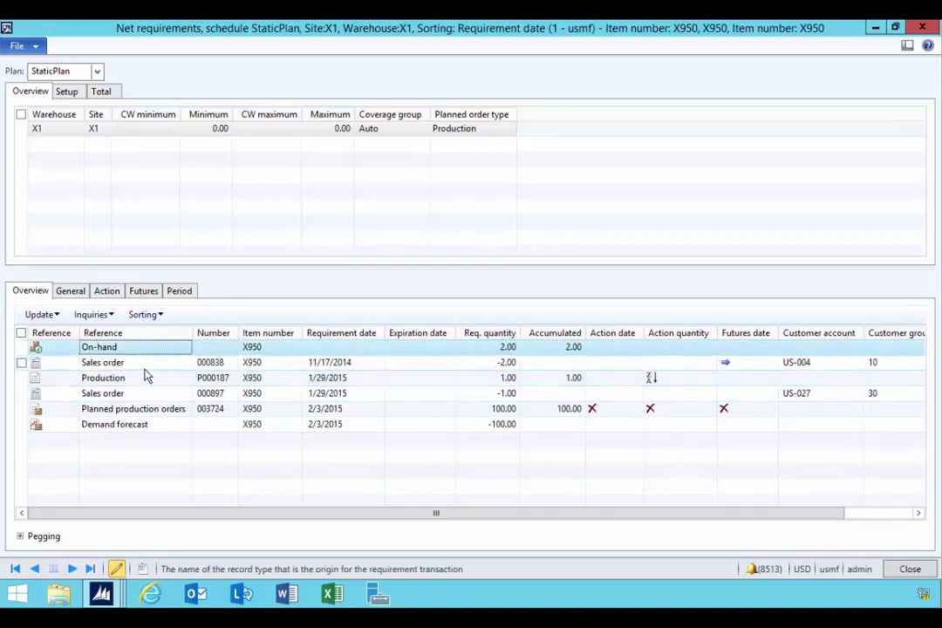
click(117, 364)
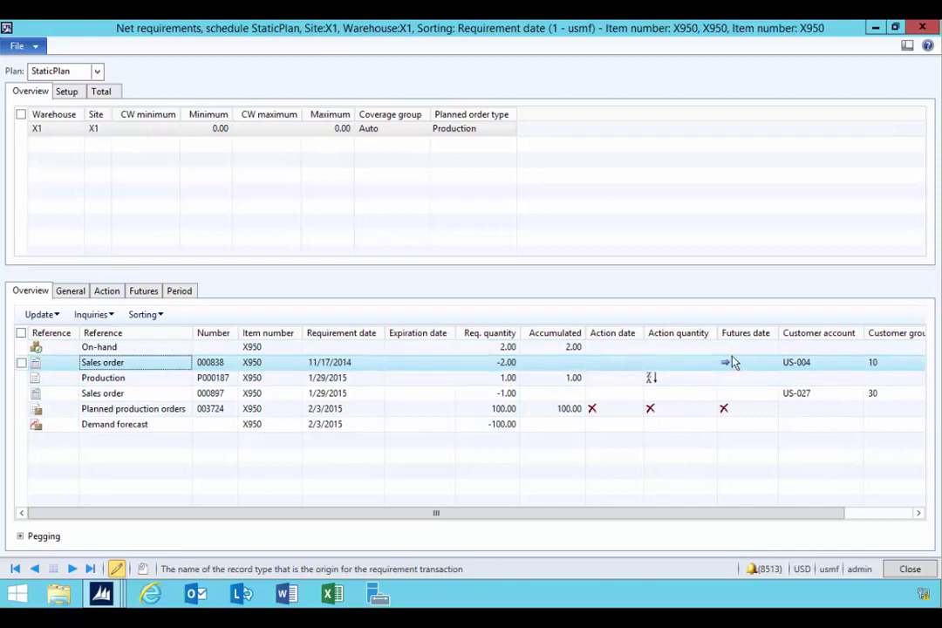
click(144, 291)
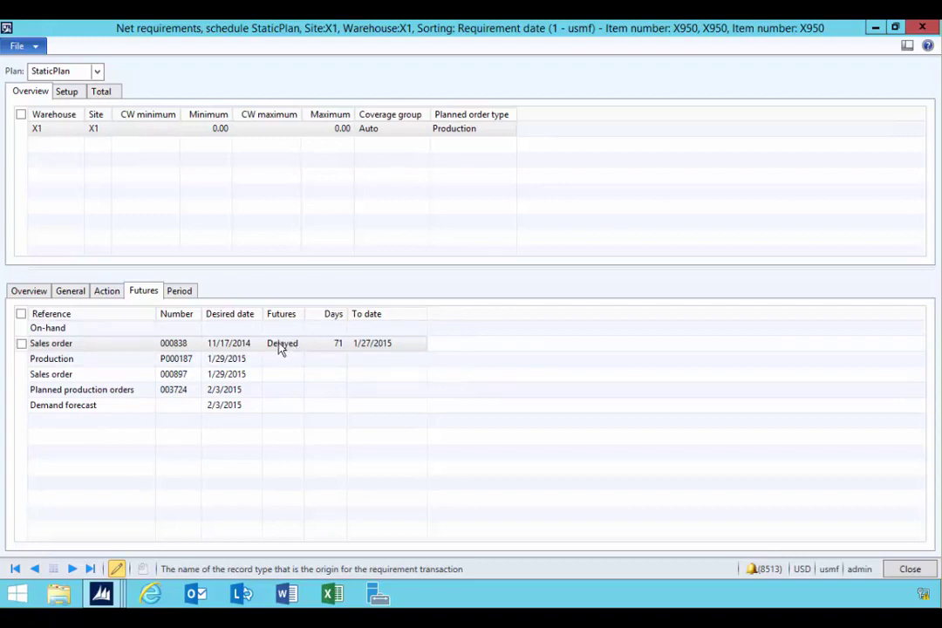
Compare the 1/29/2015 production and sales order lines with the Thursday and Week 6 receipts in the period view.
click(29, 291)
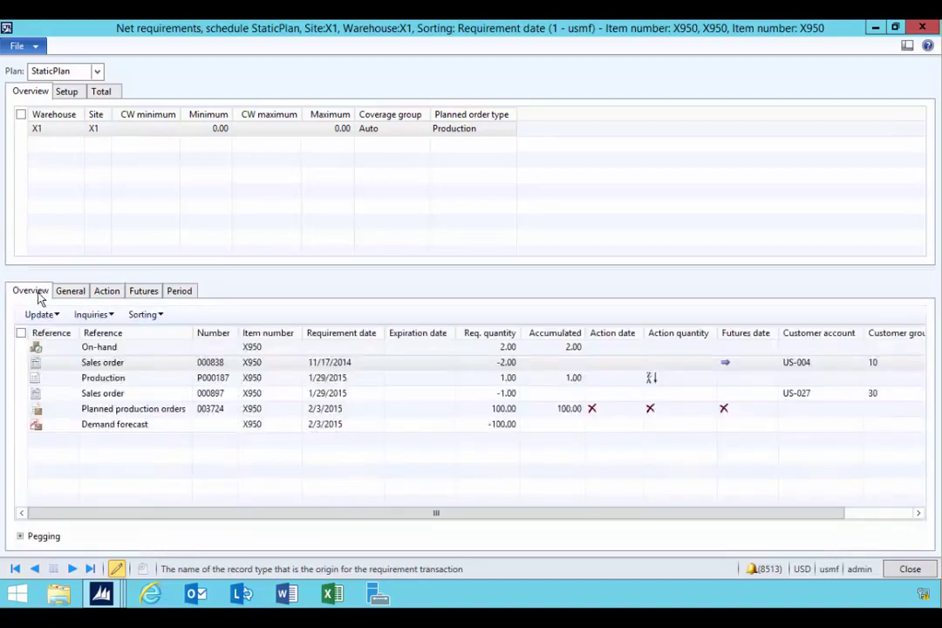
click(100, 381)
click(105, 395)
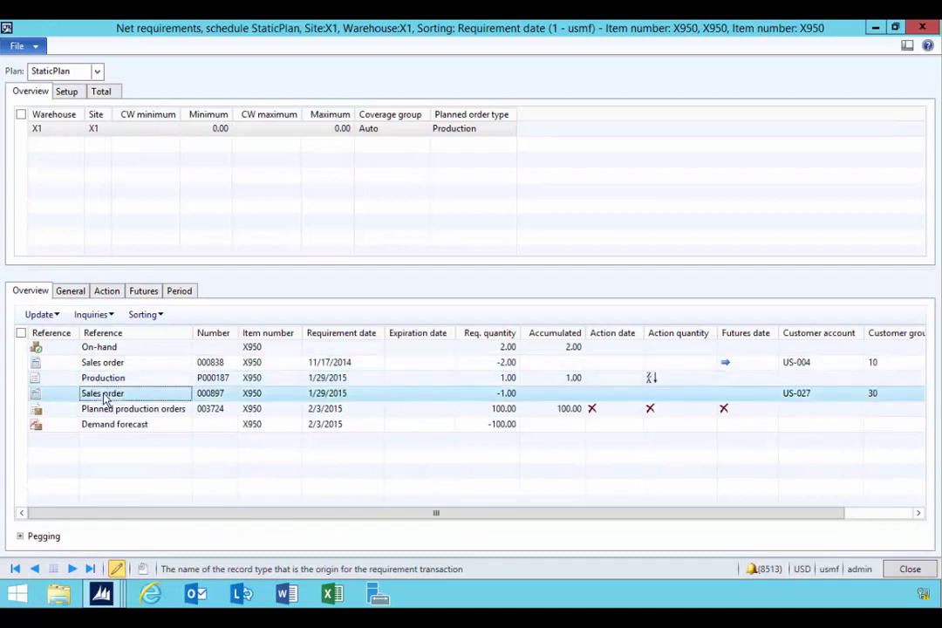
click(101, 382)
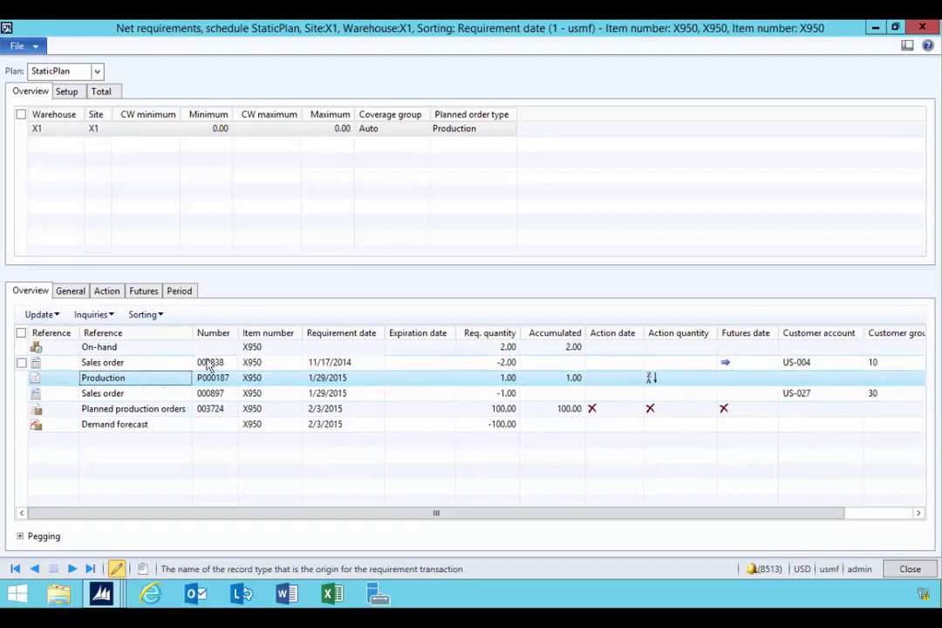
click(179, 293)
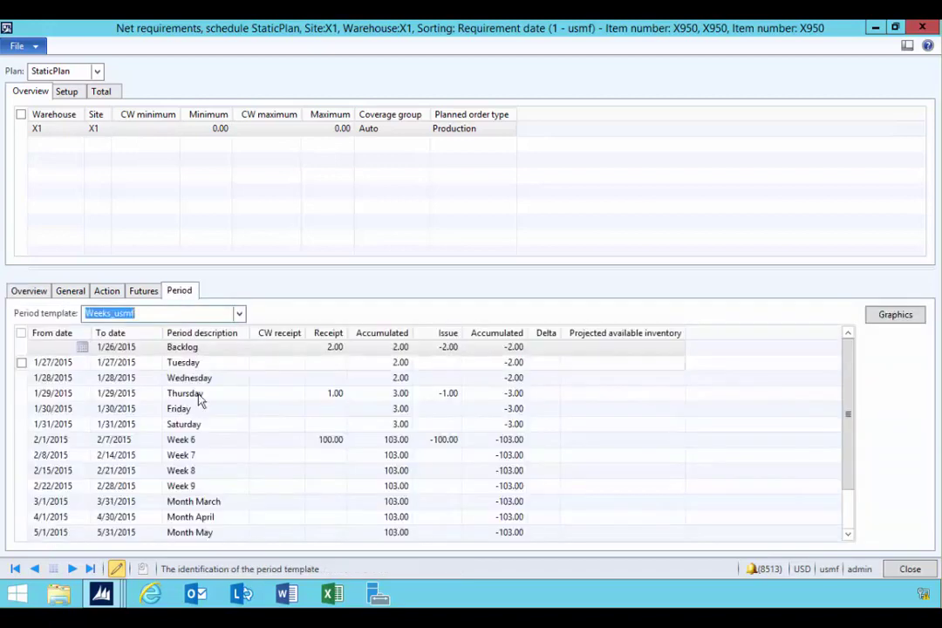
click(331, 394)
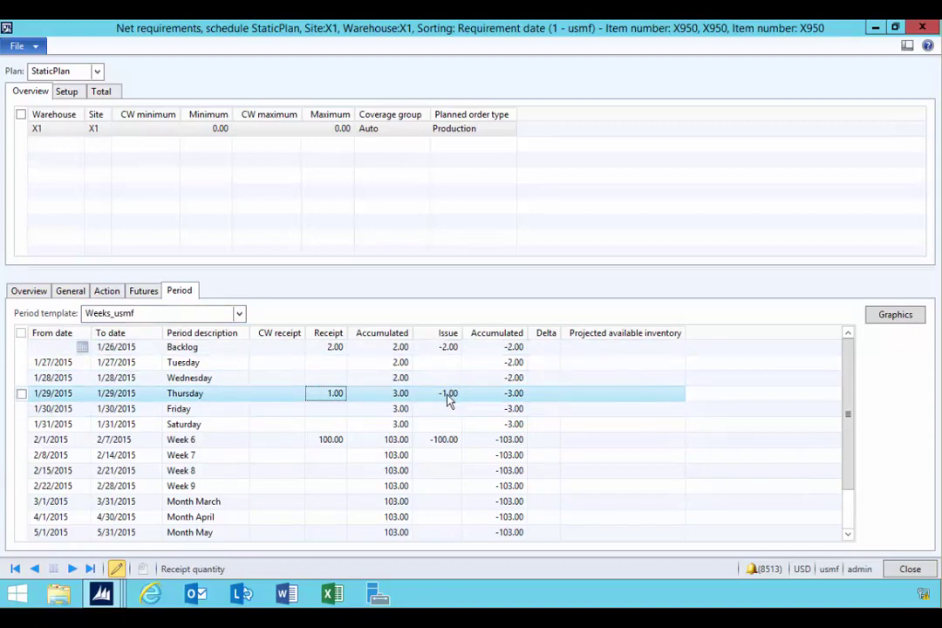
click(332, 443)
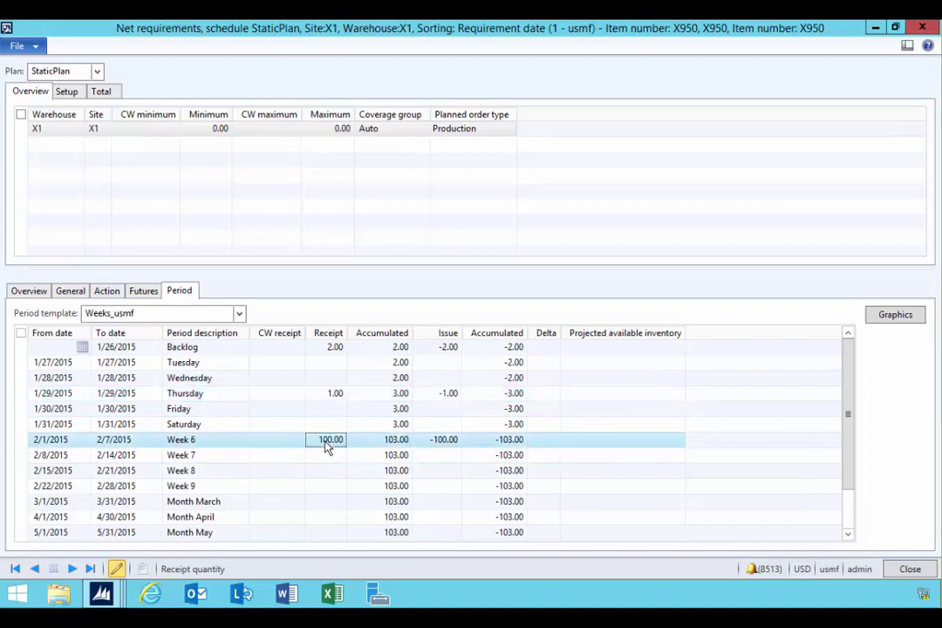
Examine the planned production order line and the action messages for the StaticPlan requirements, and return to the requirements overview.
click(39, 291)
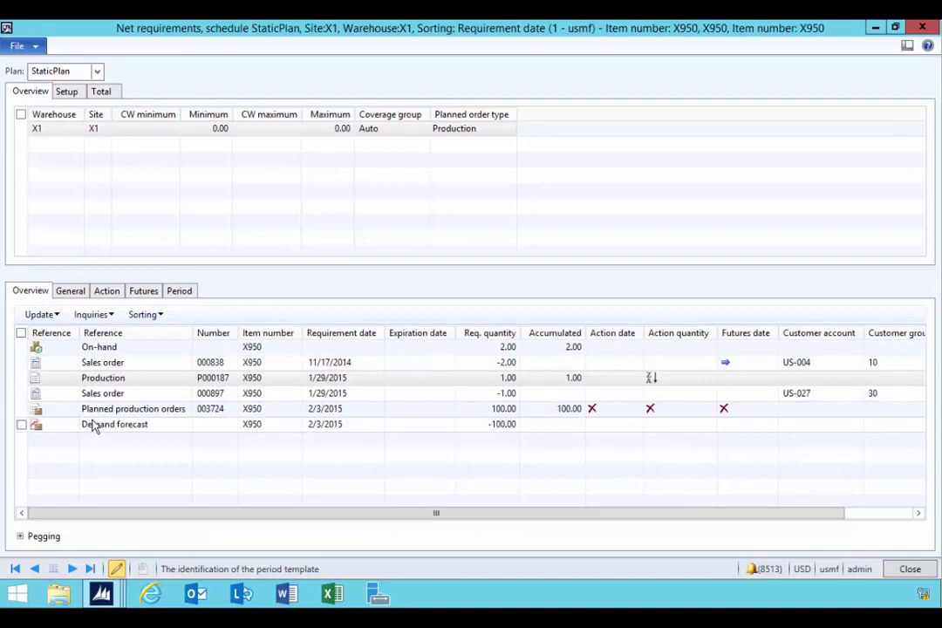
click(96, 409)
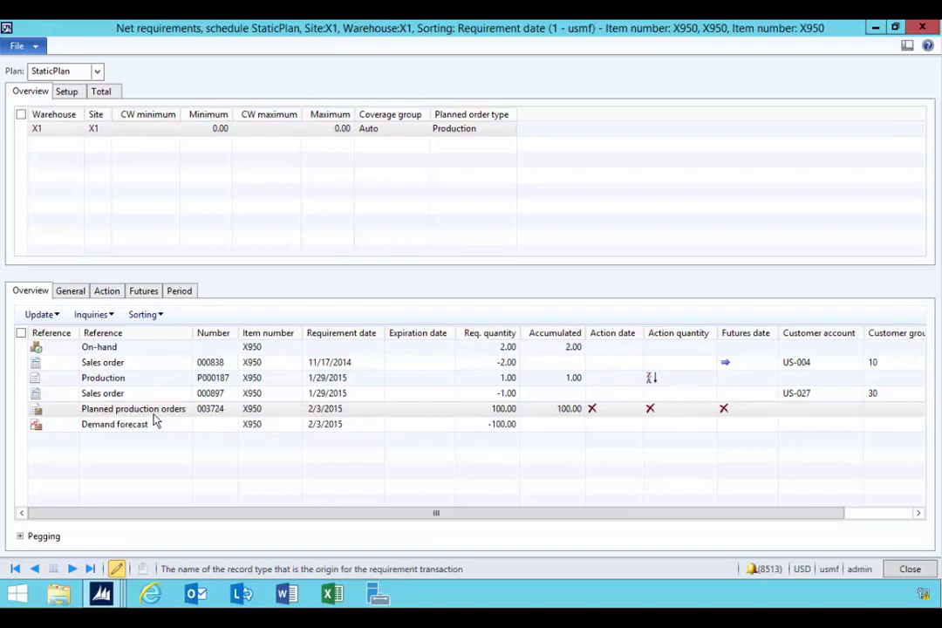
click(105, 293)
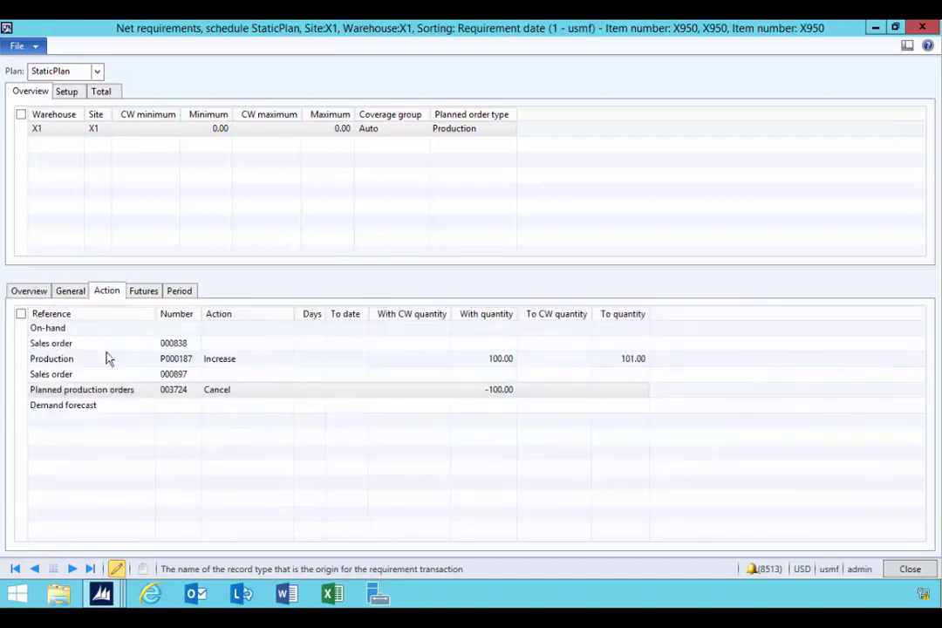
click(29, 293)
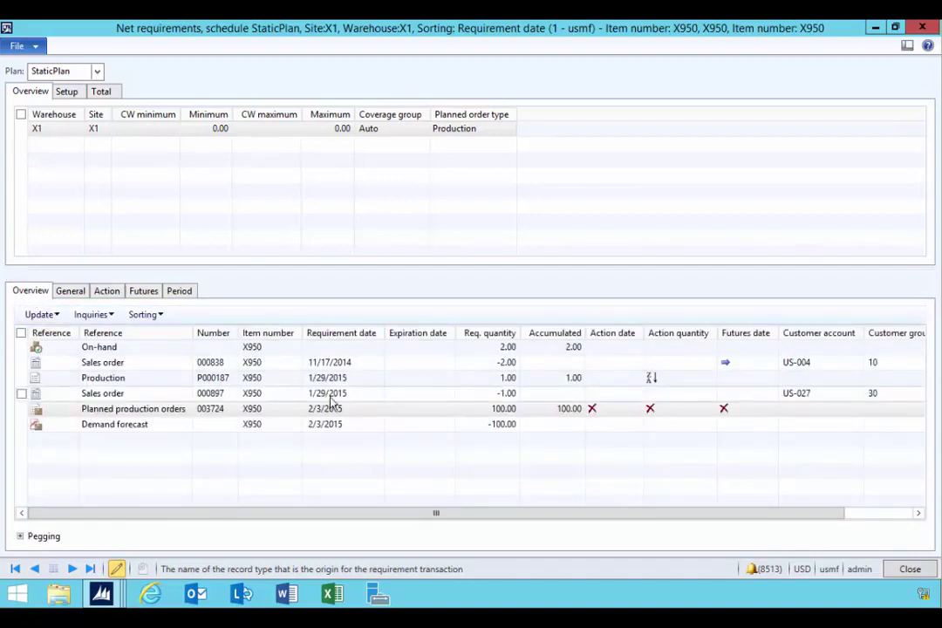